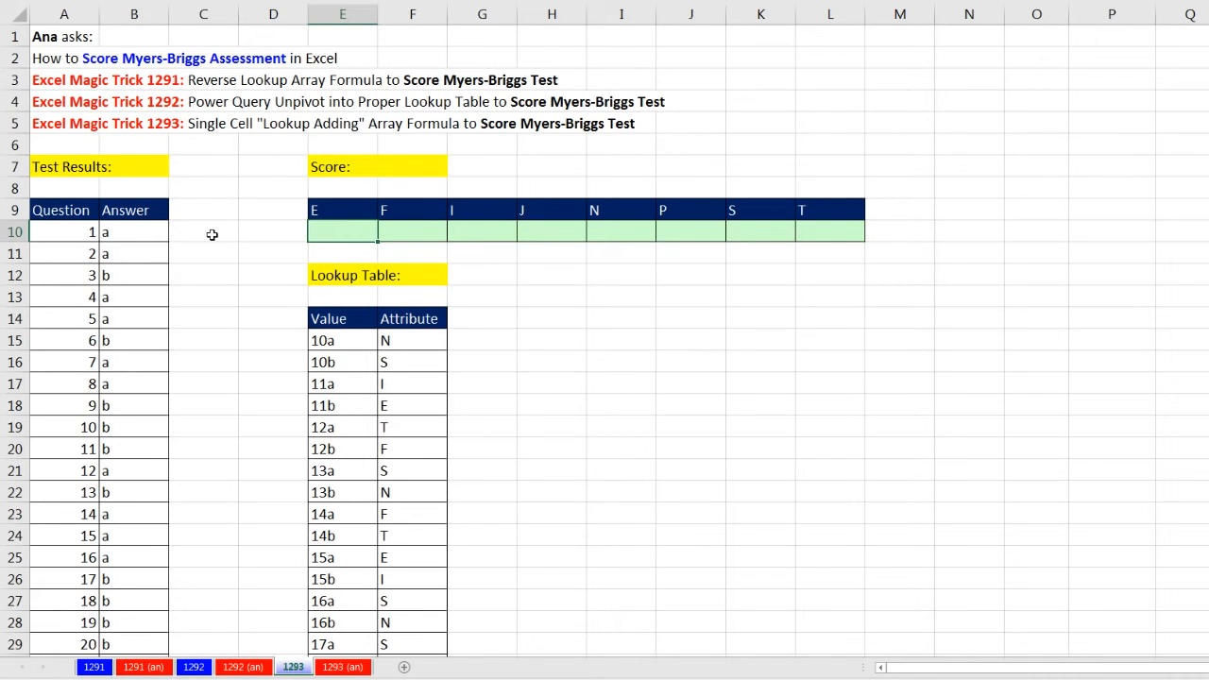
Examine the test results, the empty score row and the full lookup table of values and attributes
left_click(81, 226)
scroll(81, 239, "down", 4)
scroll(142, 271, "up", 4)
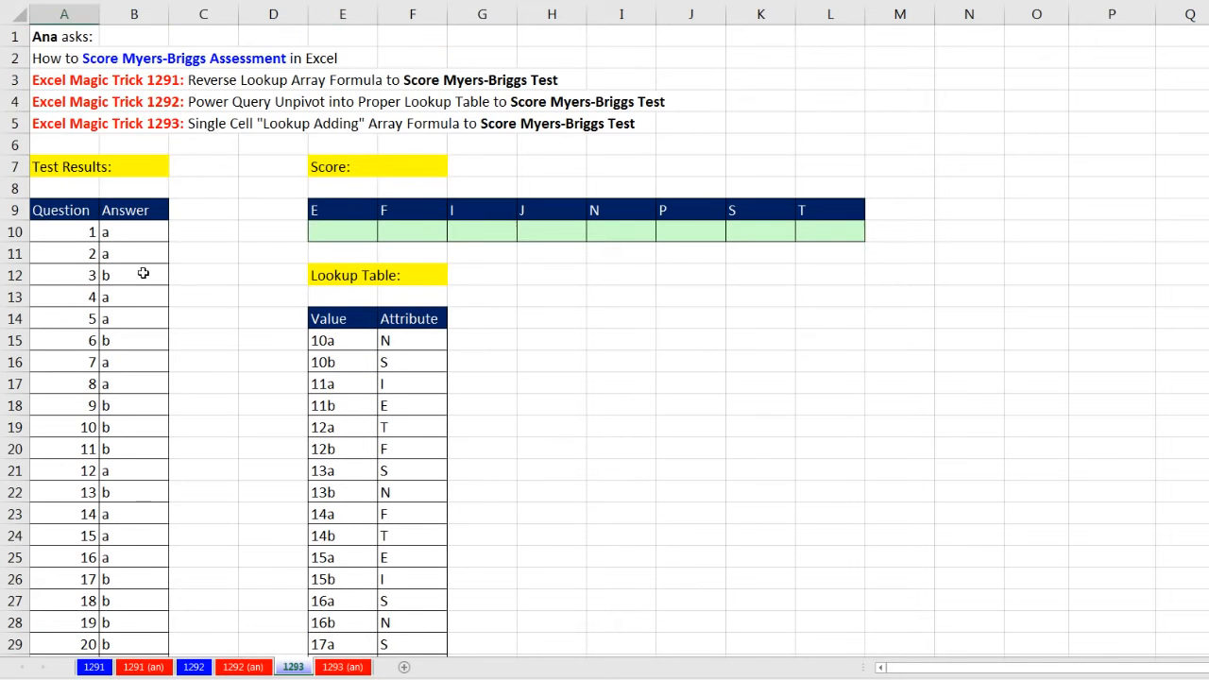
left_click(113, 233)
left_click(107, 255)
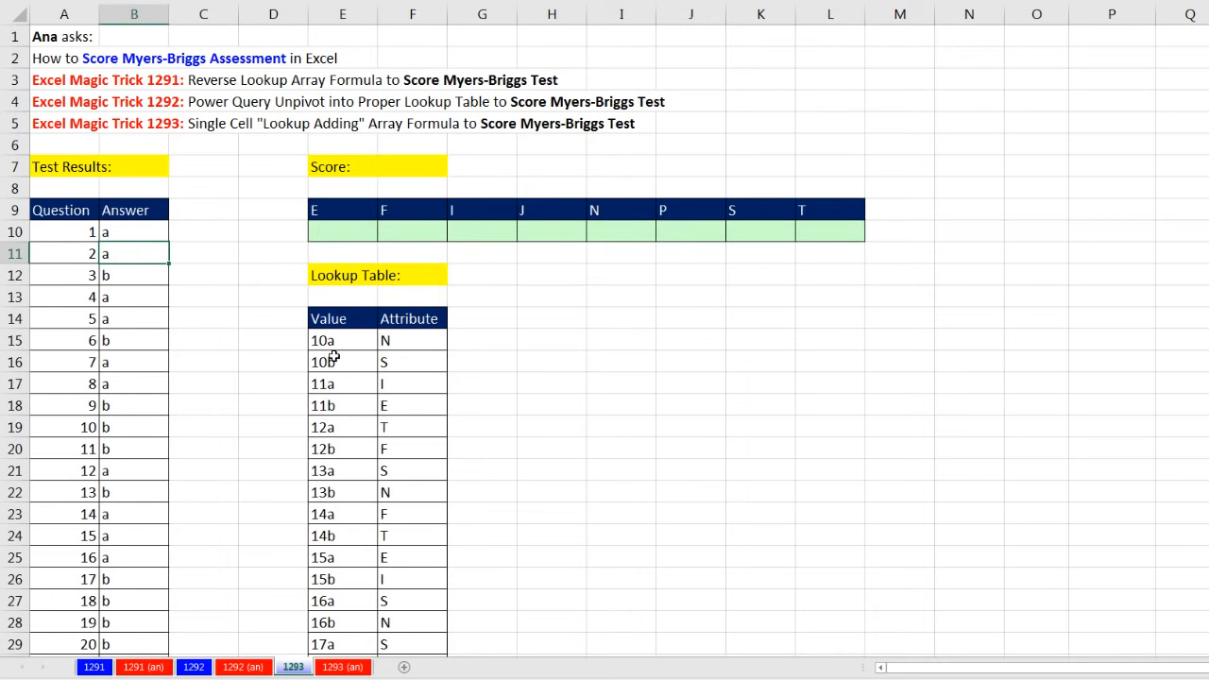
scroll(371, 476, "down", 5)
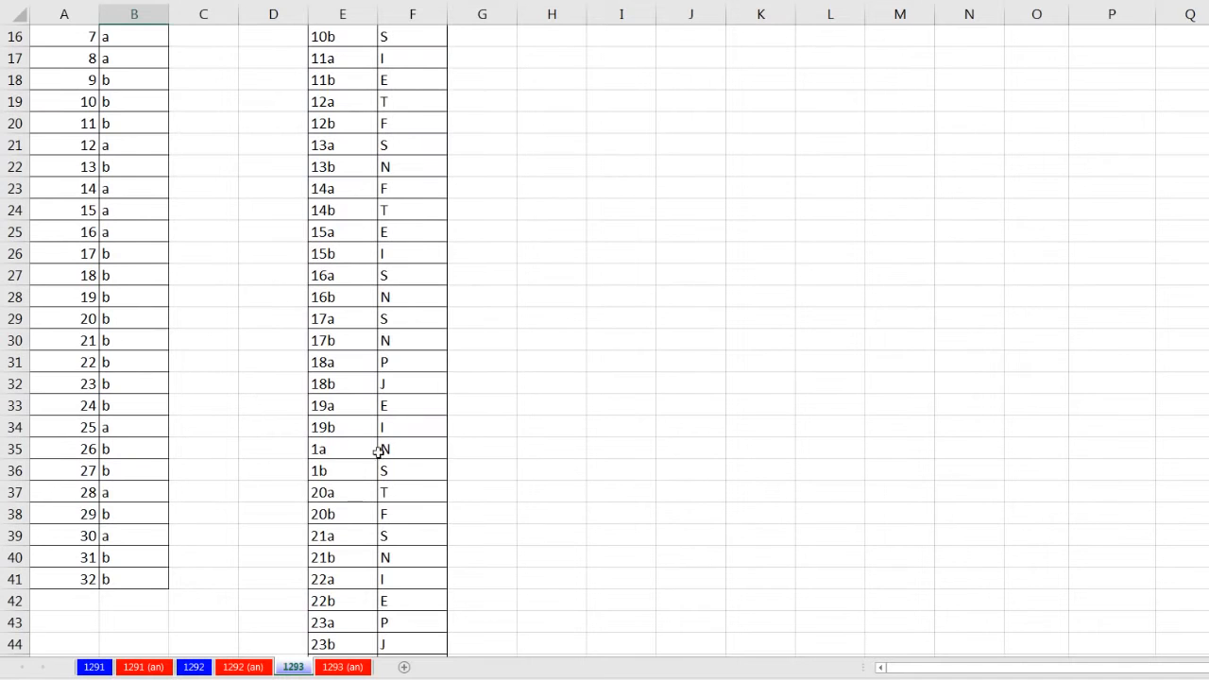
left_click(413, 454)
scroll(407, 457, "up", 5)
left_click(183, 223)
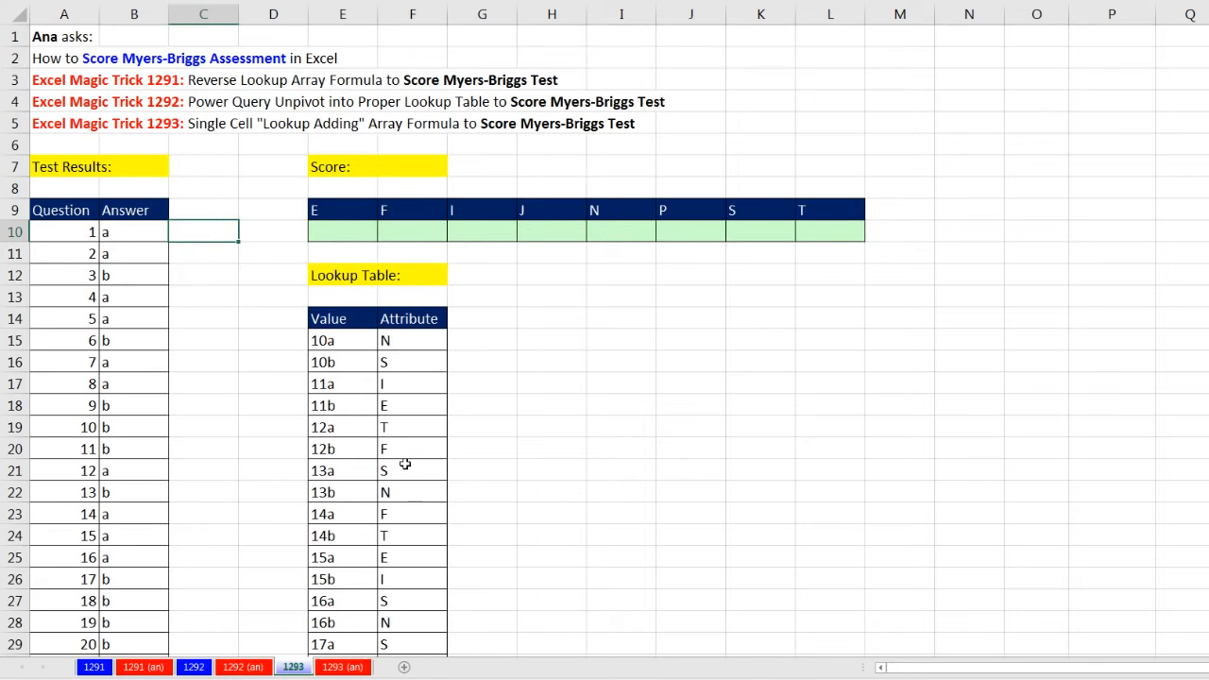
scroll(405, 465, "down", 13)
left_click(423, 406)
scroll(427, 431, "up", 7)
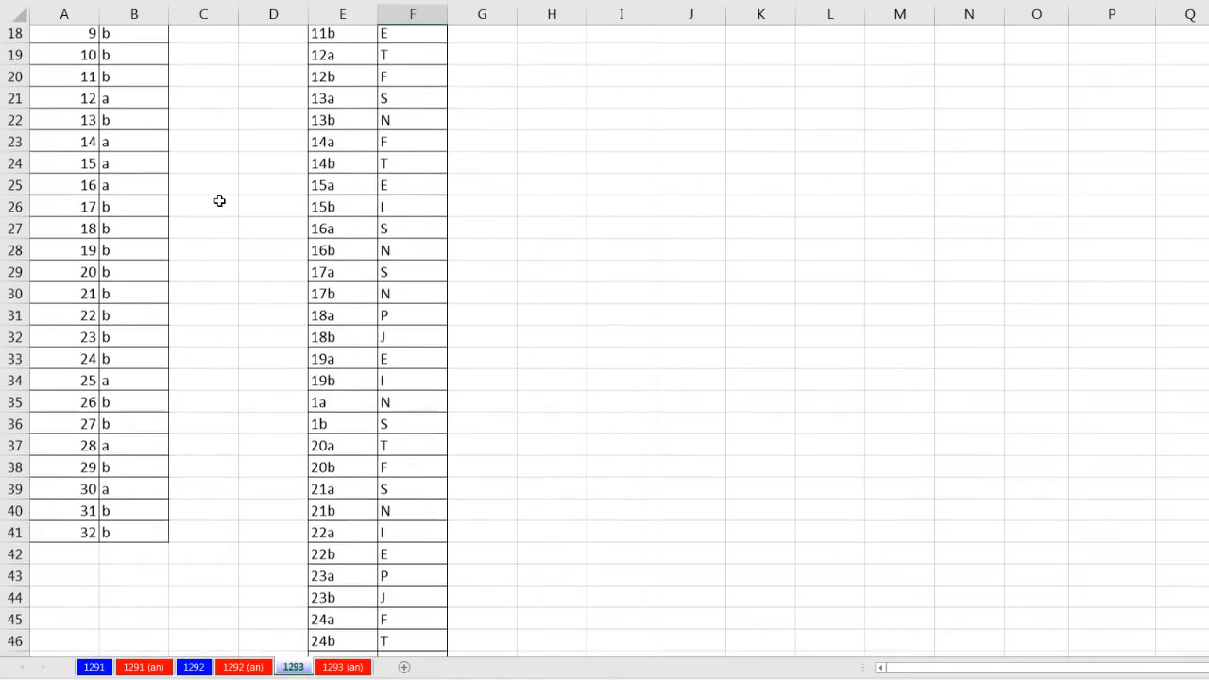
scroll(219, 201, "up", 5)
left_click(198, 190)
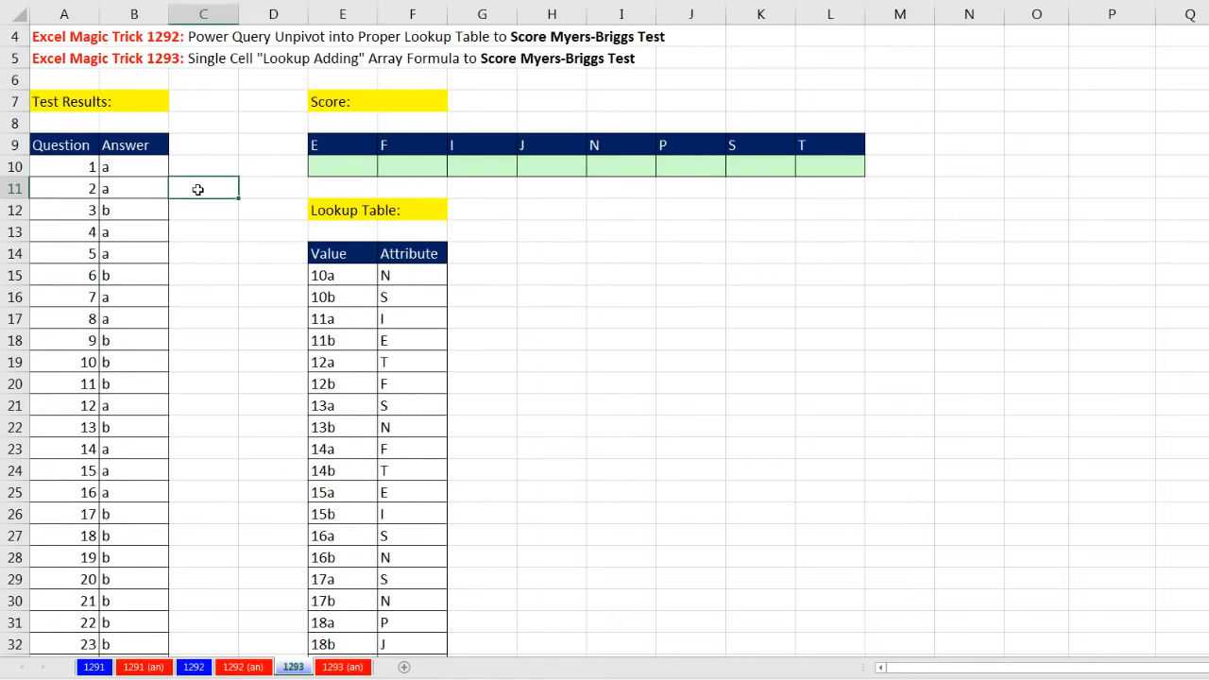
left_click(357, 167)
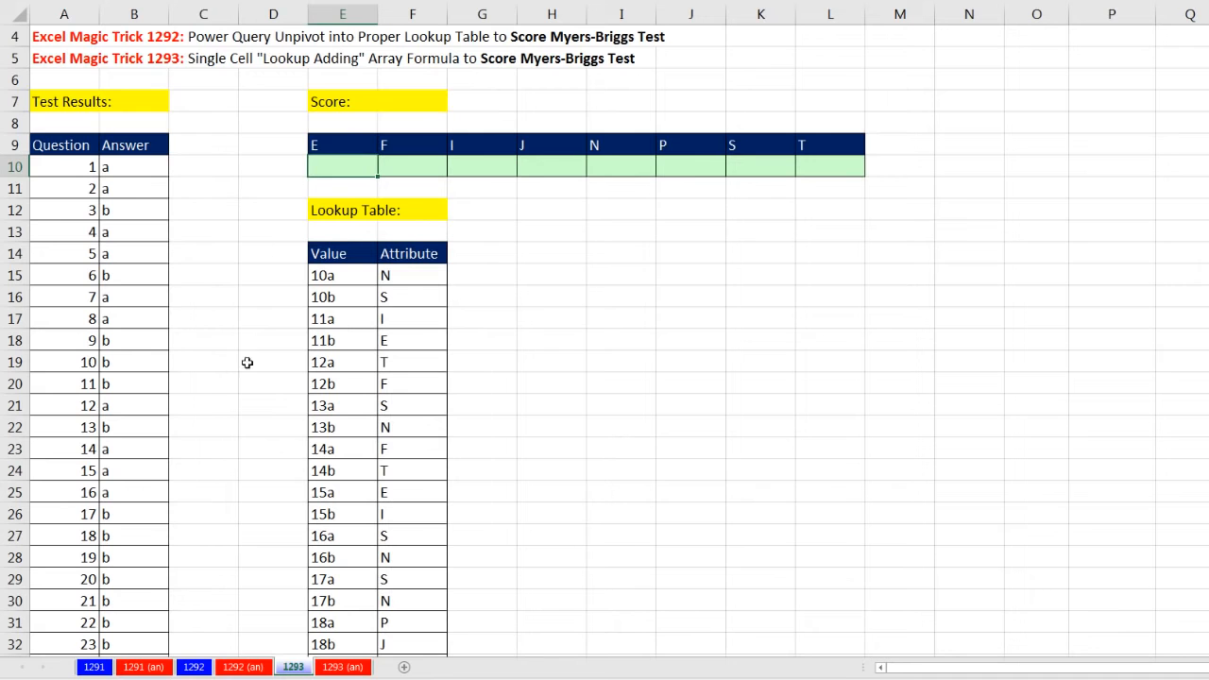
Start a VLOOKUP formula in C10 that uses the joined question and answer, A10&B10, as its lookup value
left_click(214, 175)
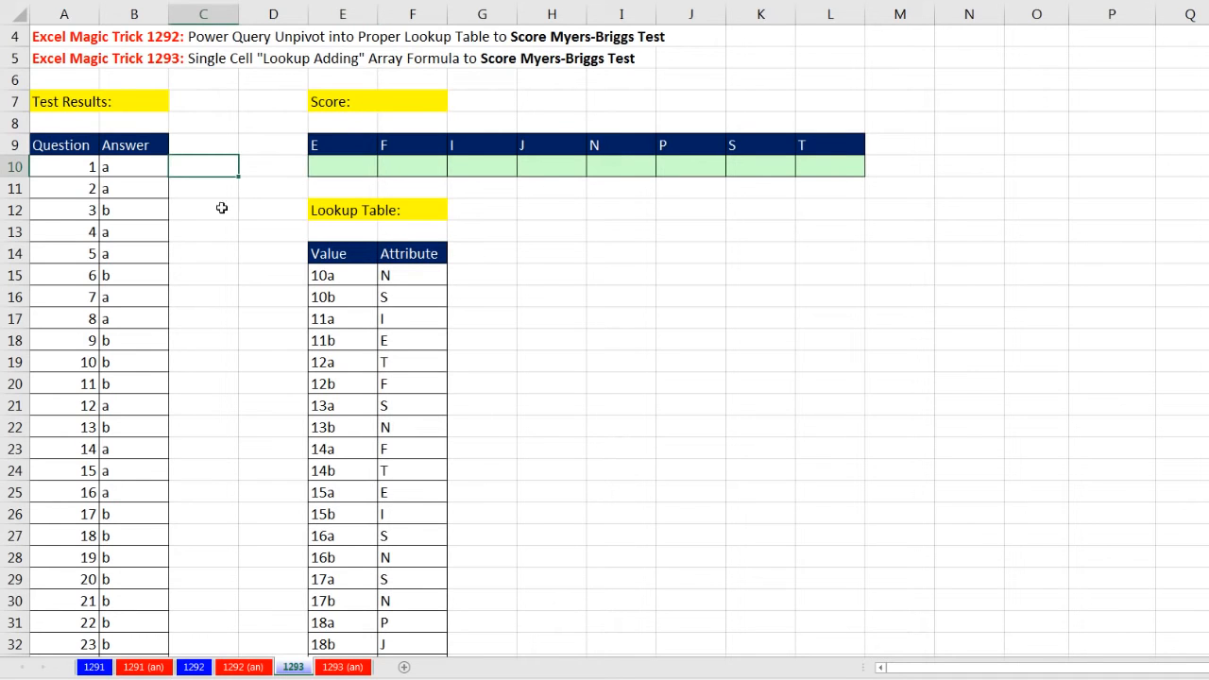
type("=vl")
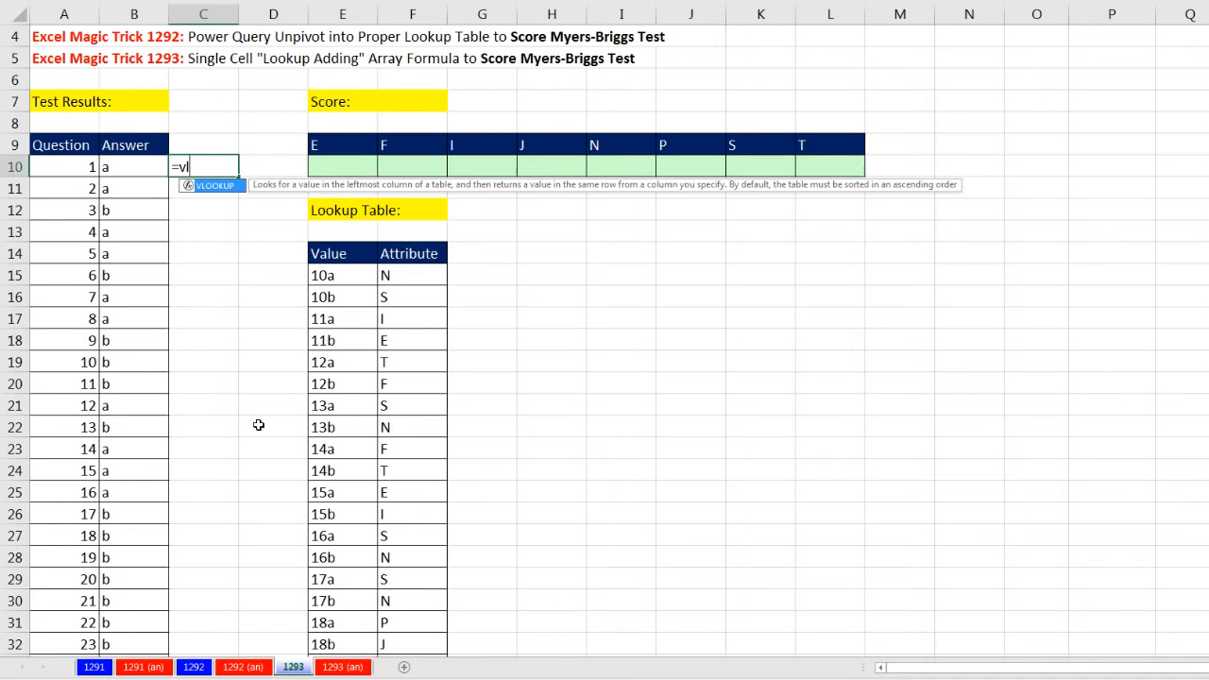
key("Tab")
key("Left")
key("Left")
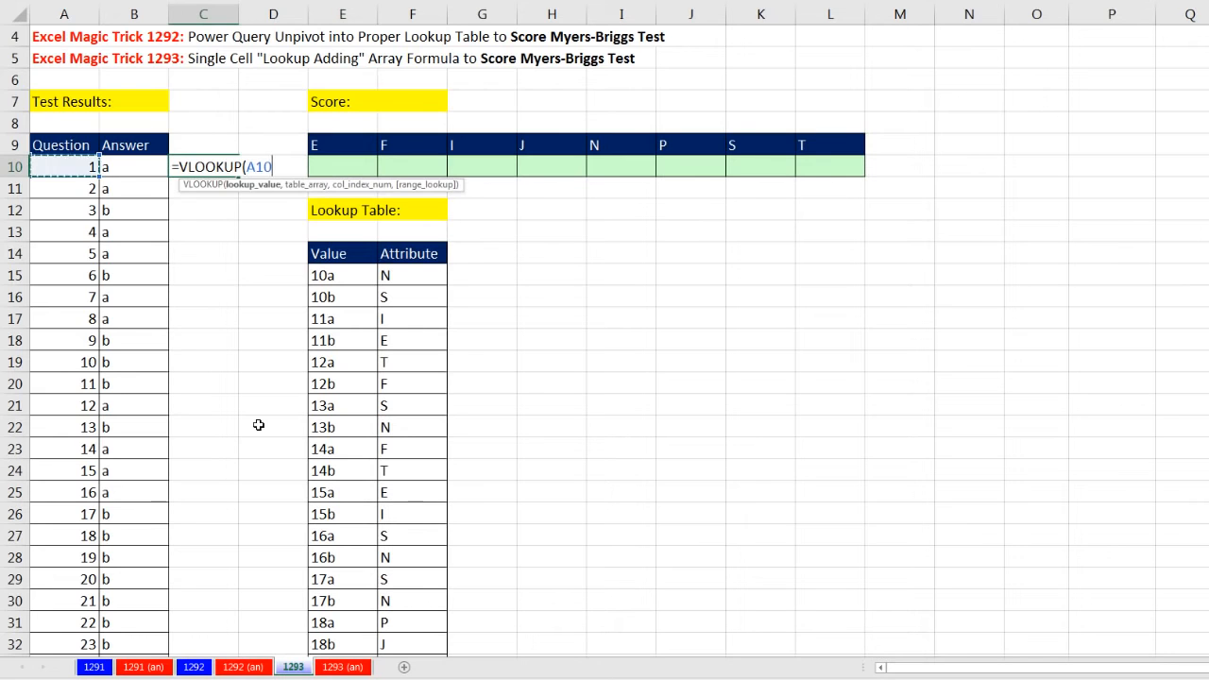
type("&")
key("Left")
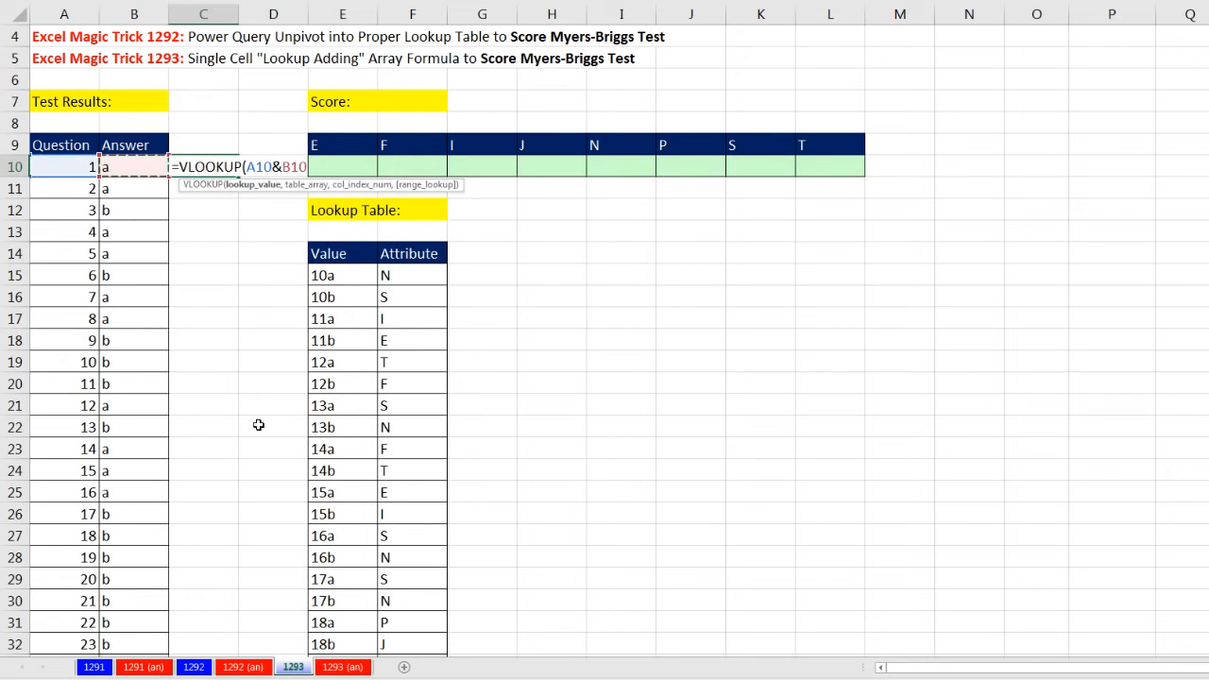
Complete the C10 formula with table array $E$15:$F$78 and column index 2, and copy it down to C41
type(",")
left_click_drag(334, 279, 398, 285)
key("ctrl+shift+Down")
key("F4")
type(",")
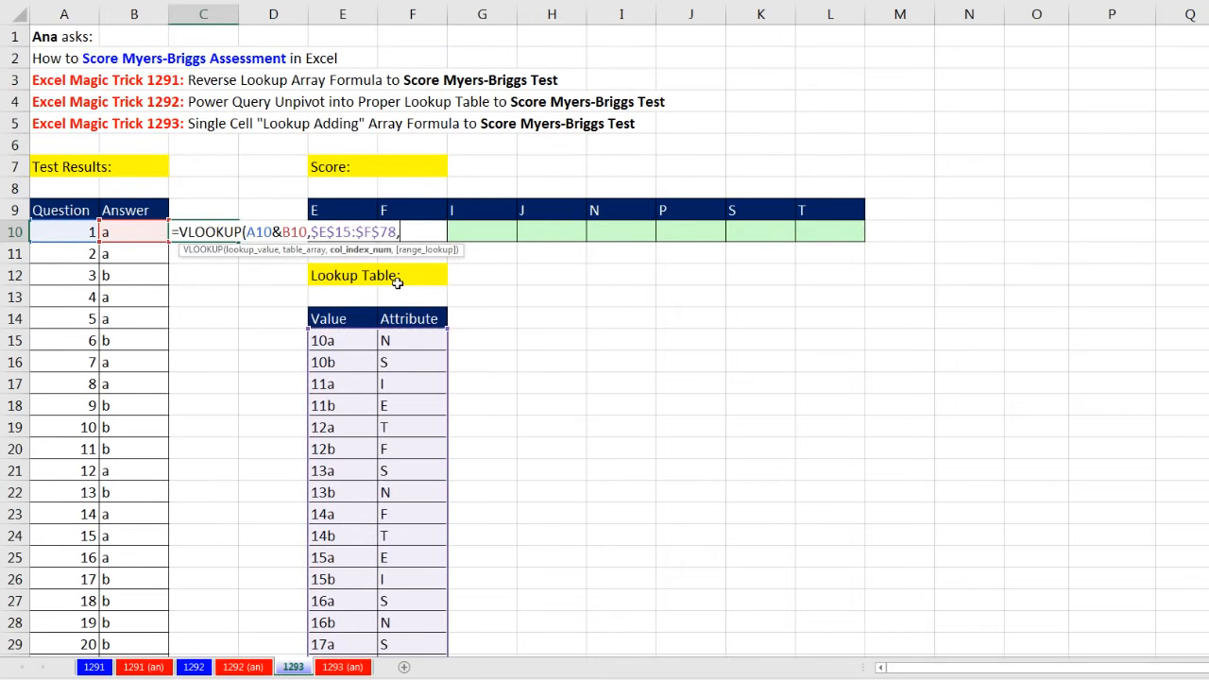
type("2")
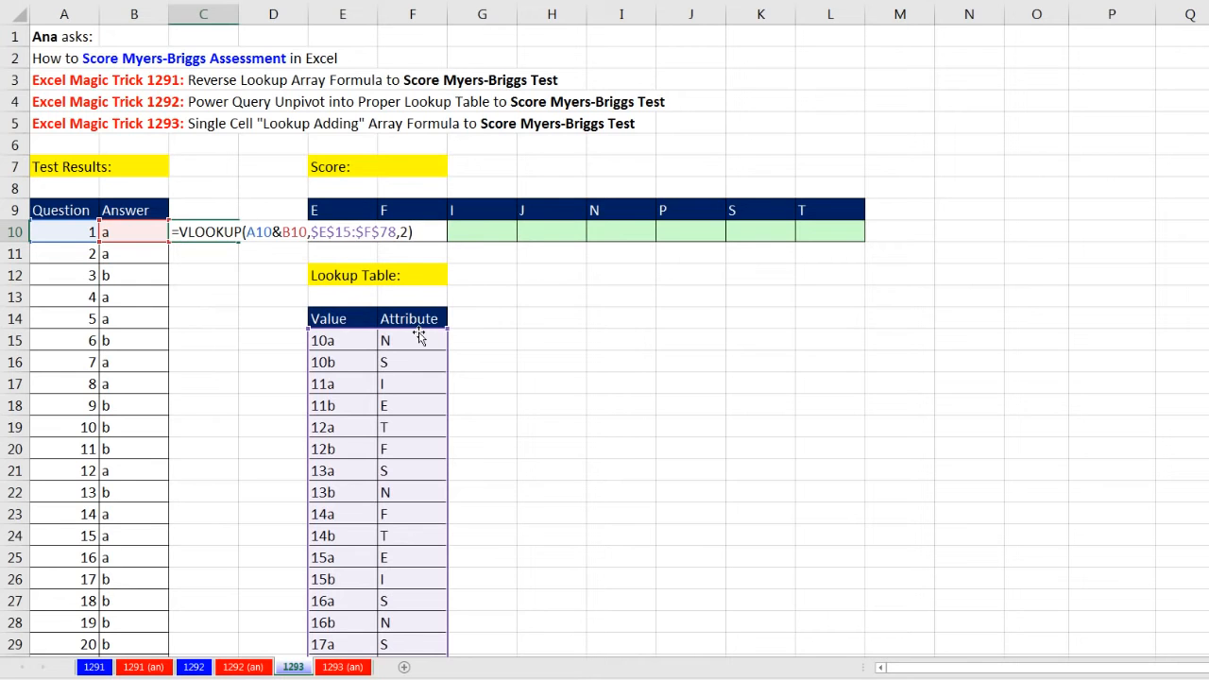
key("ctrl+Return")
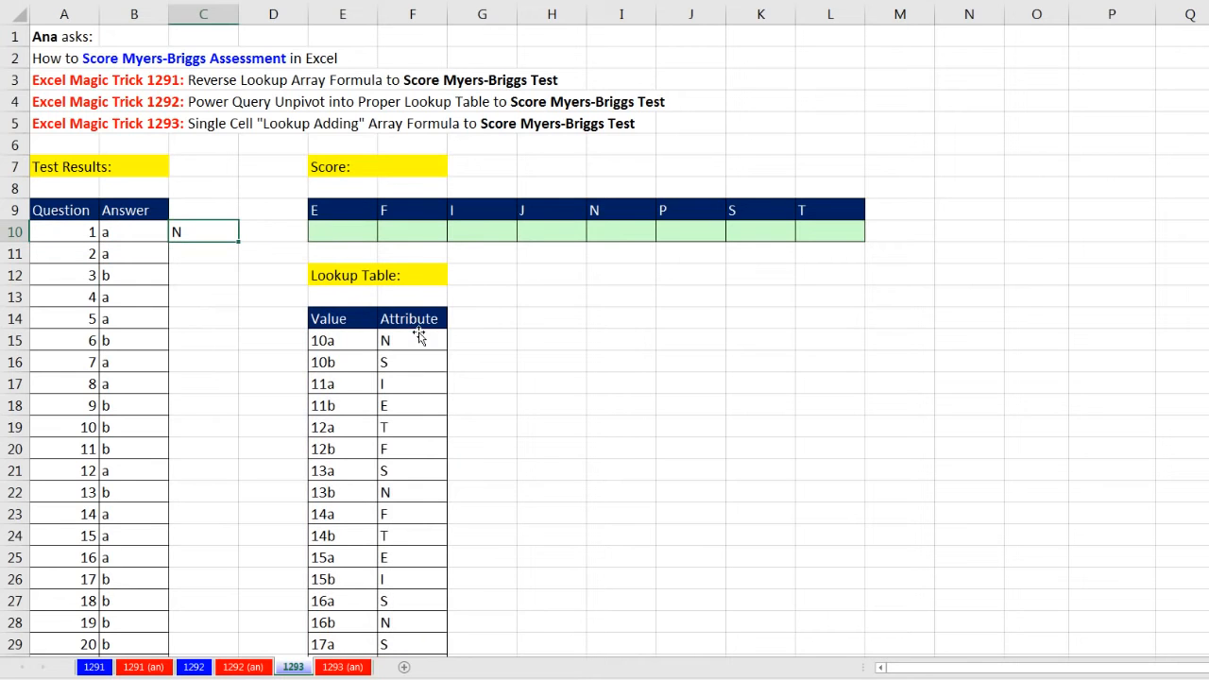
double_click(237, 241)
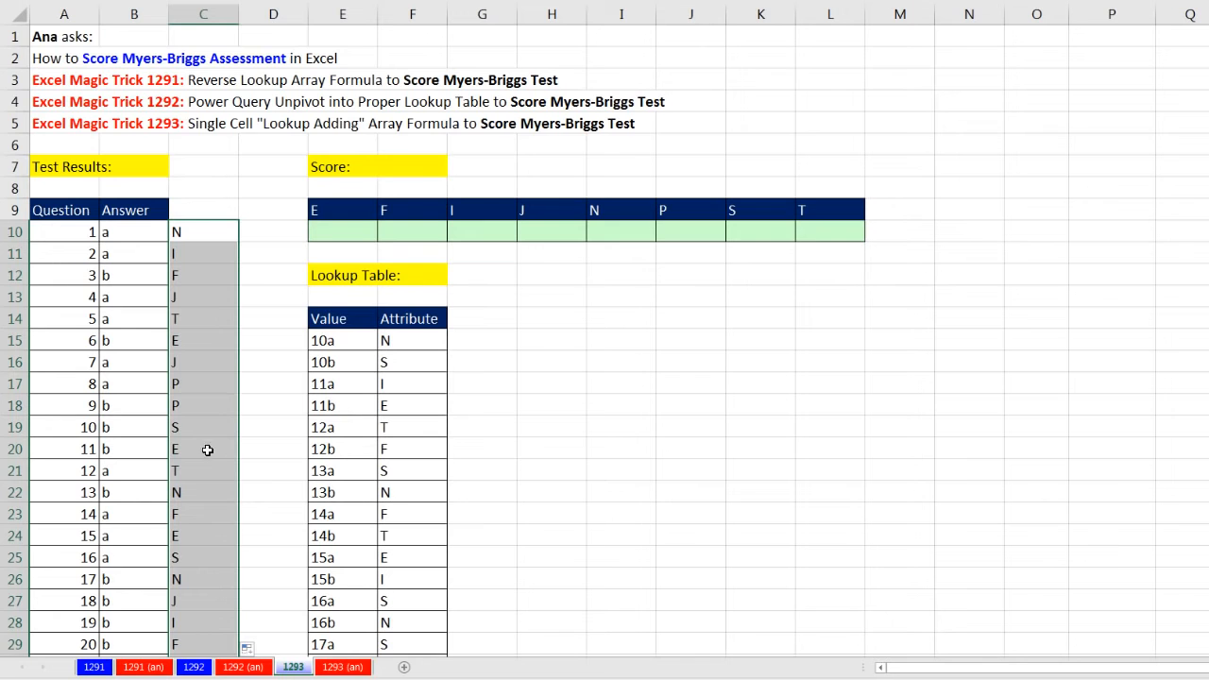
Review the VLOOKUP formulas in C10 through C13 and the A10&B10 lookup value in C10
left_click(324, 232)
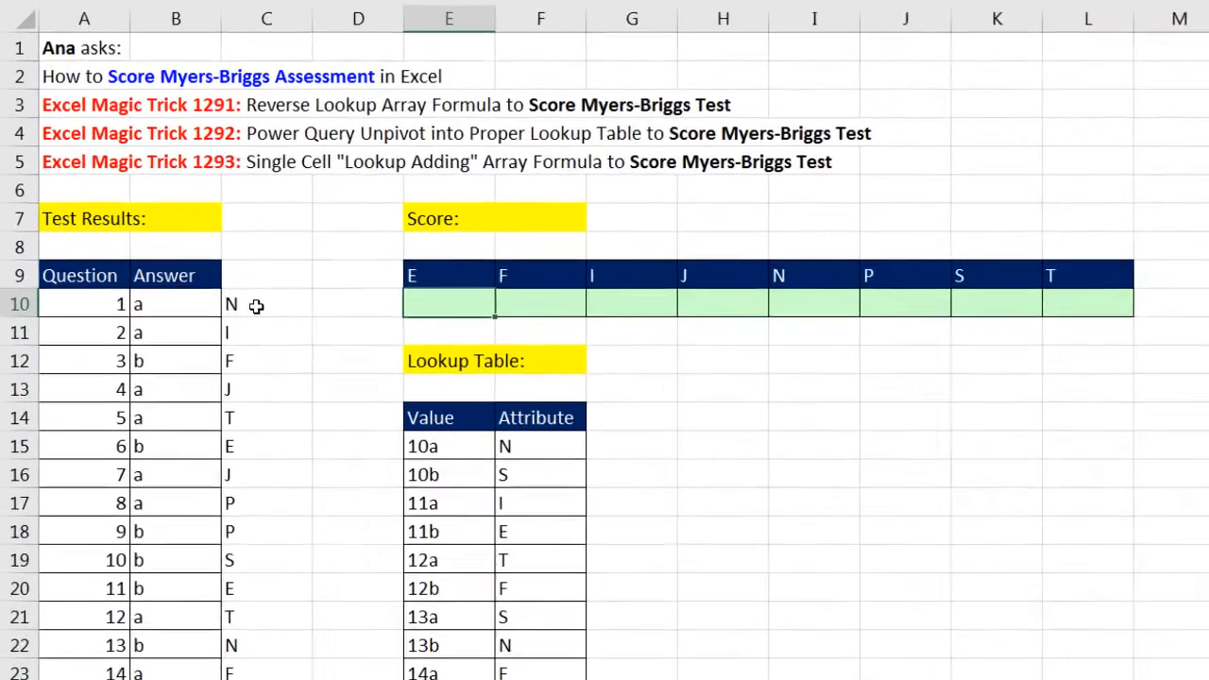
double_click(195, 231)
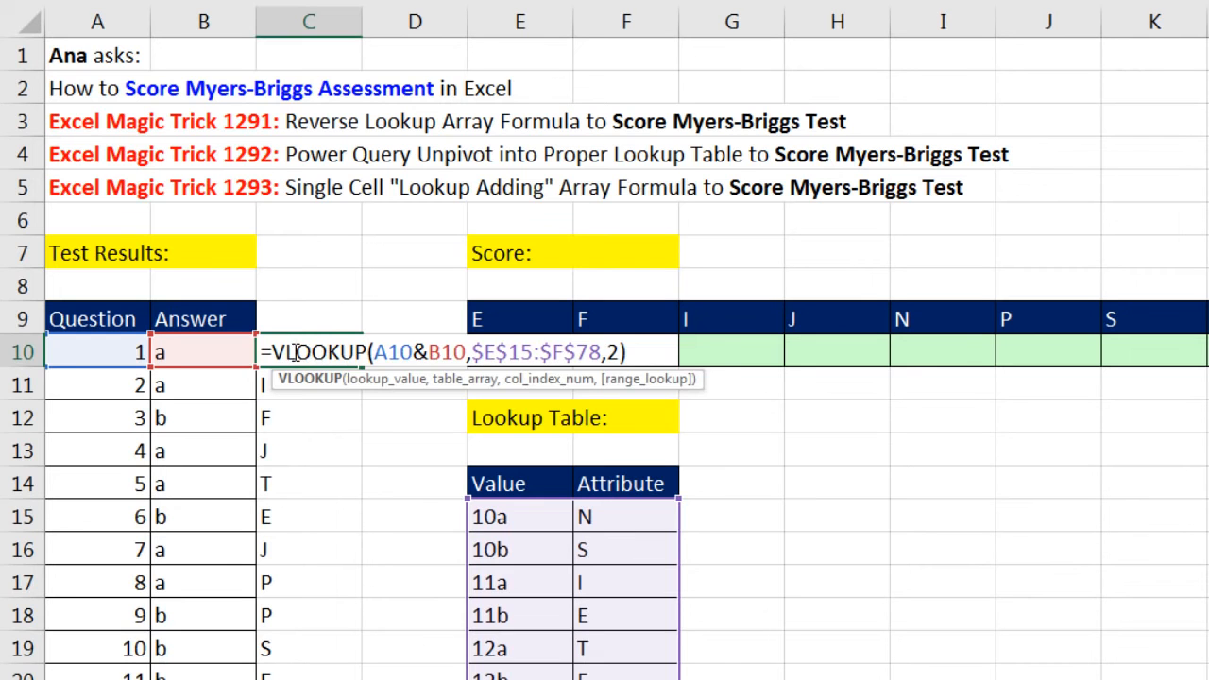
key("Return")
key("F2")
key("Return")
key("F2")
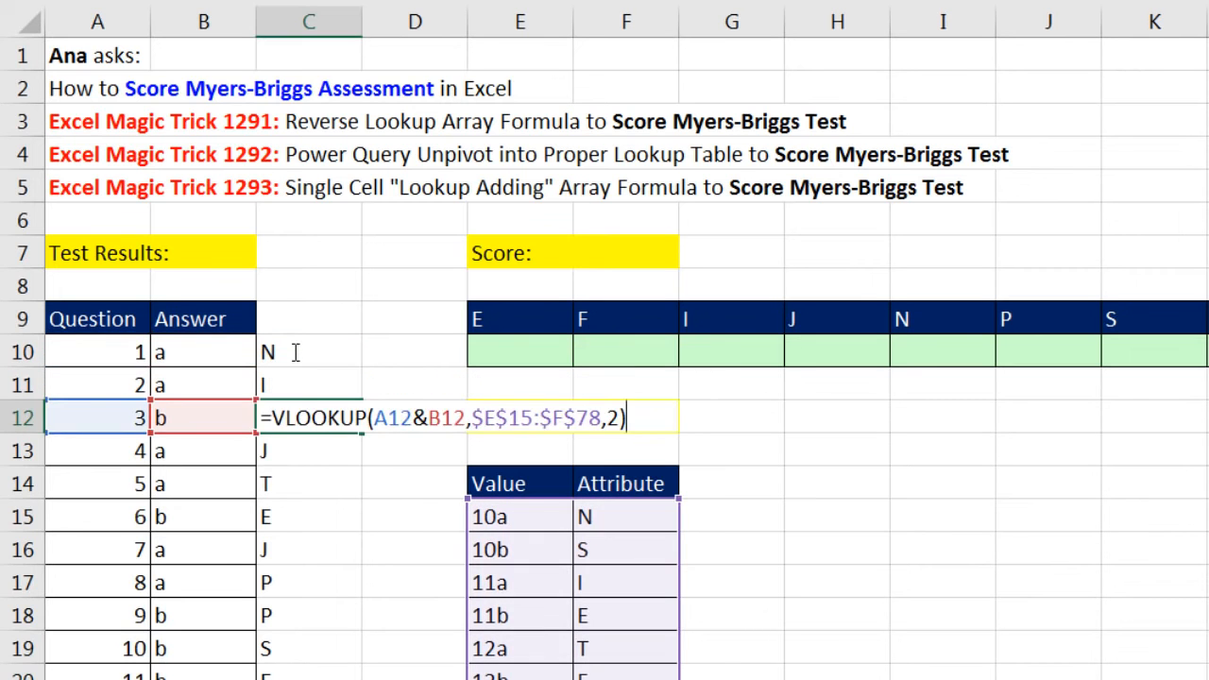
key("Return")
key("F2")
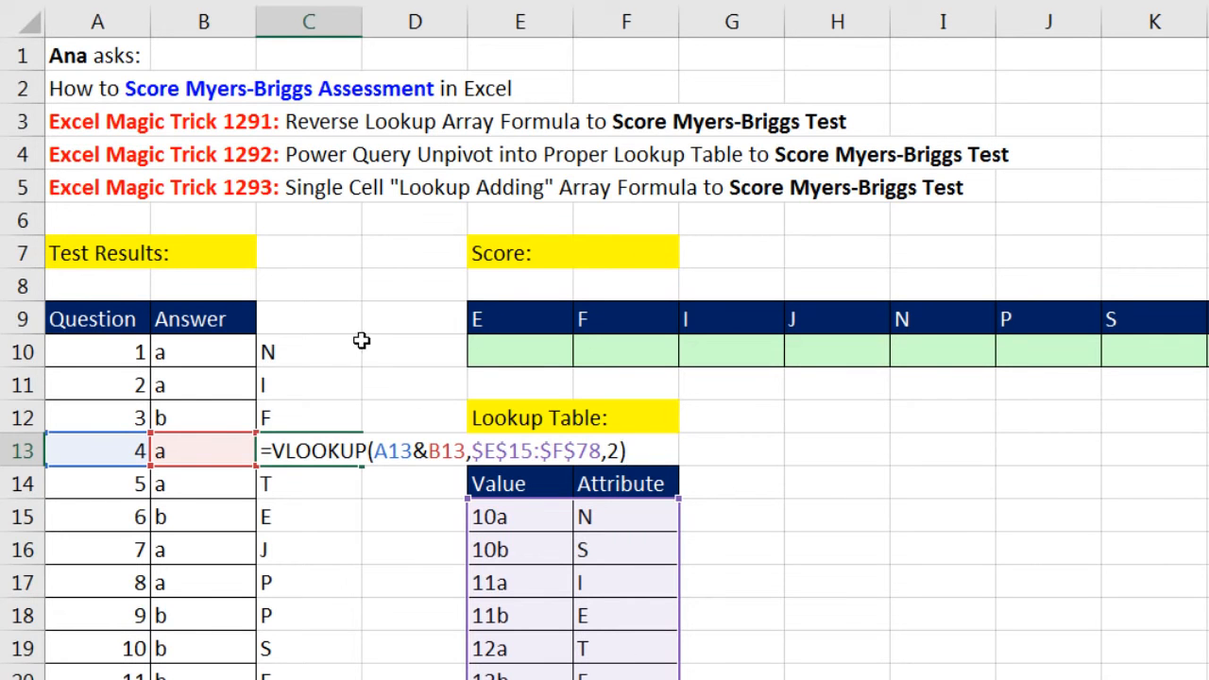
key("ctrl+Return")
left_click_drag(359, 348, 306, 612)
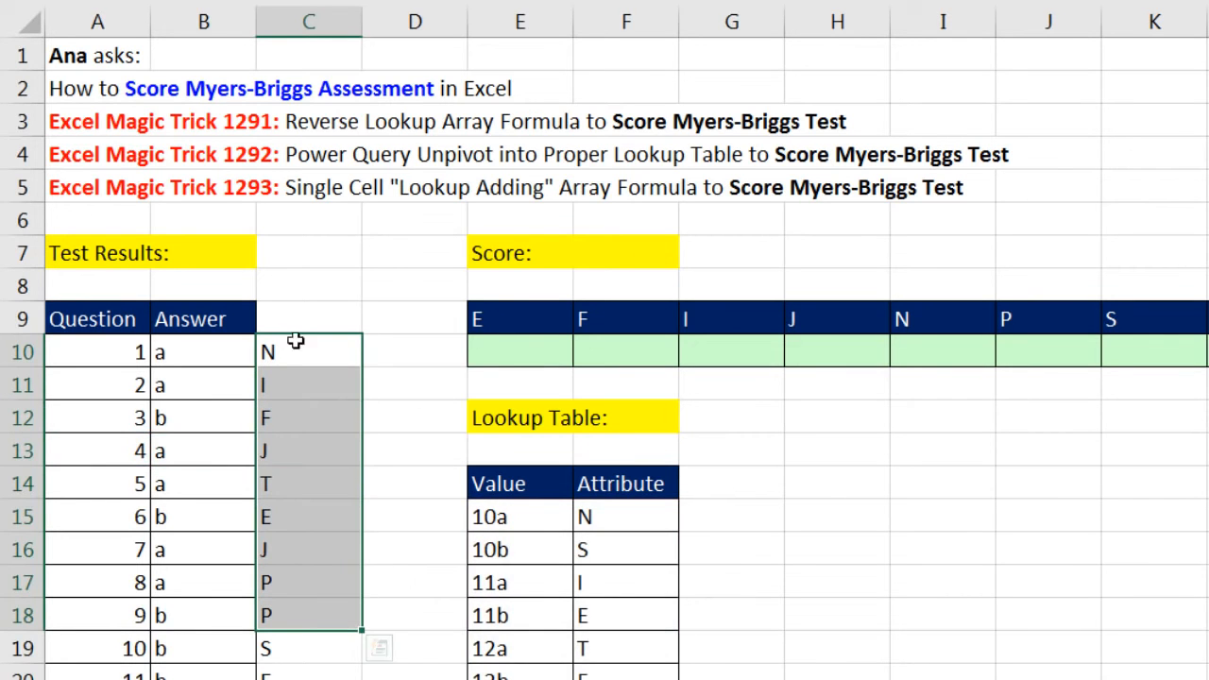
left_click(518, 356)
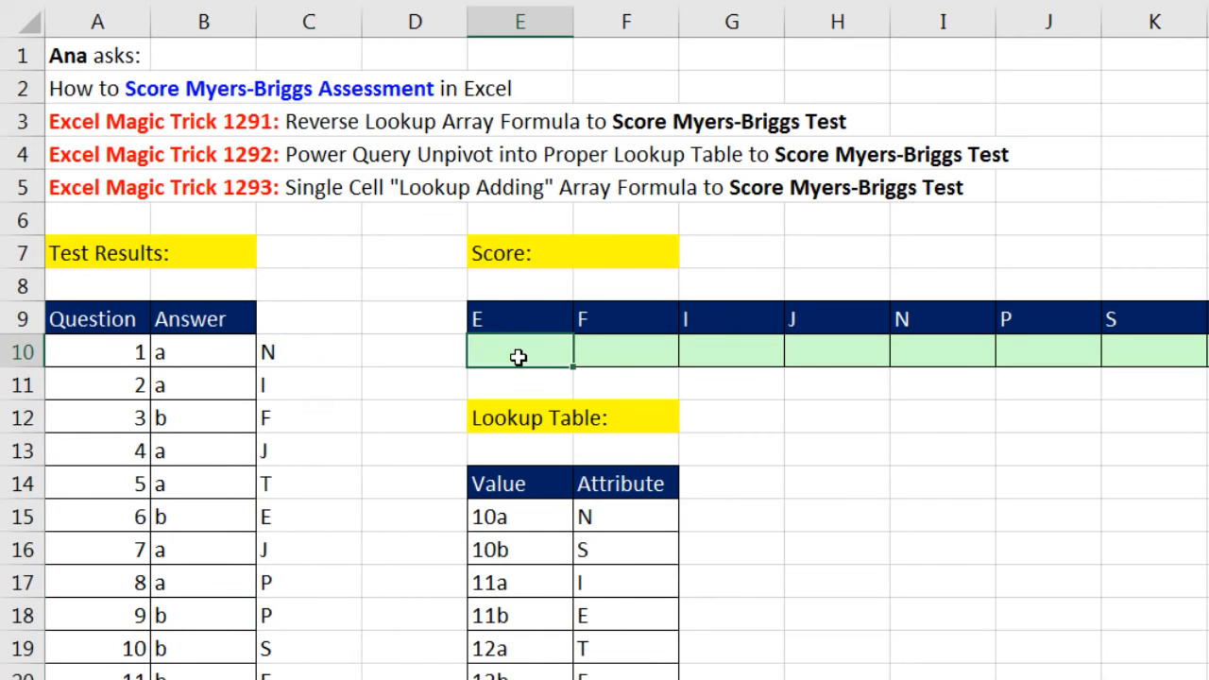
double_click(316, 355)
left_click_drag(376, 351, 466, 348)
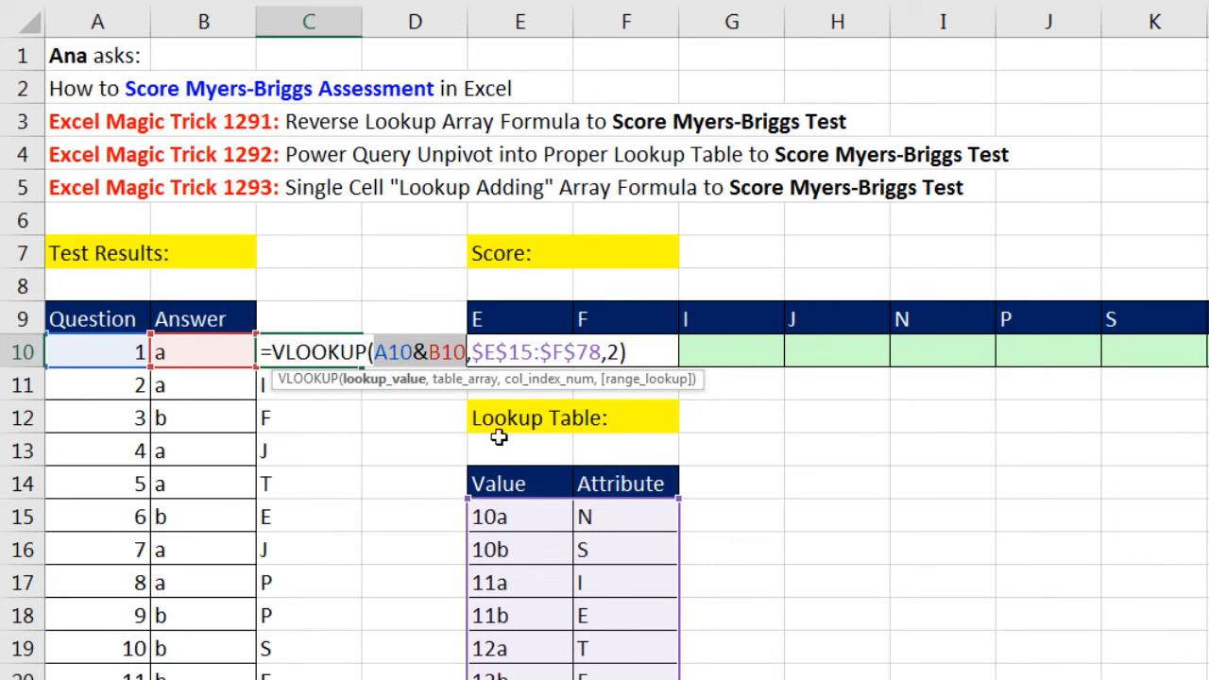
key("ctrl+Return")
Start a VLOOKUP formula in E10 with the joined absolute ranges $A$10:$A$41&$B$10:$B$41 as its lookup value
left_click(532, 350)
type("=vl")
key("Tab")
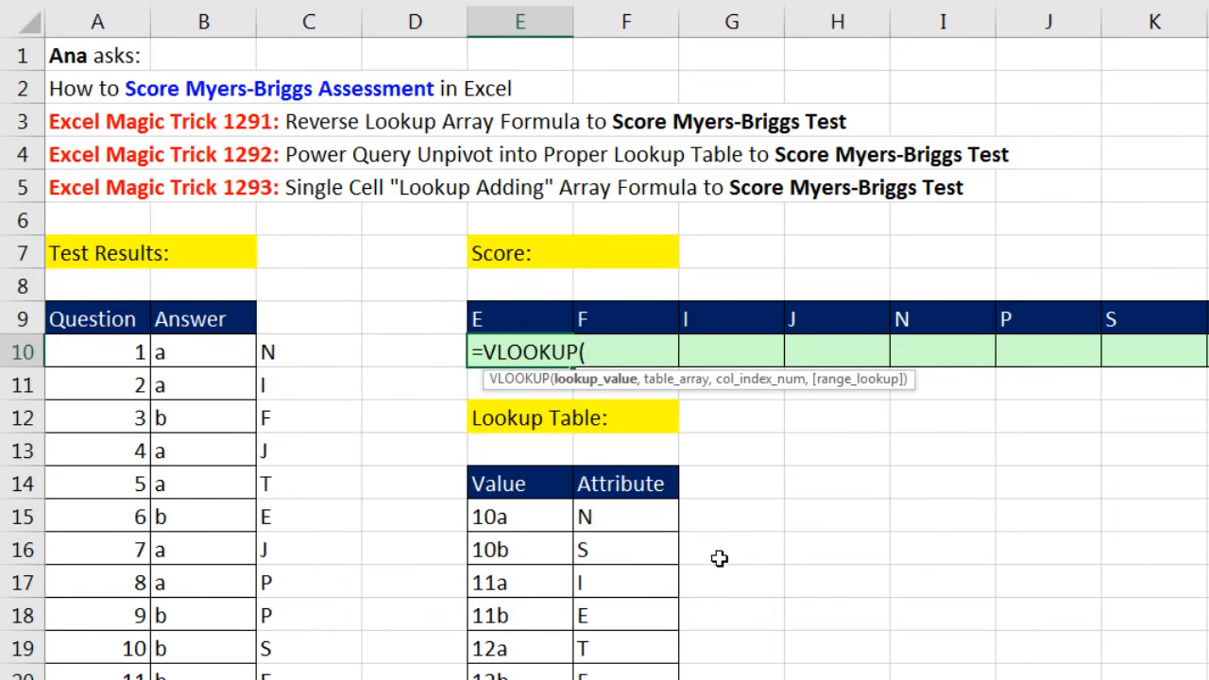
left_click(103, 354)
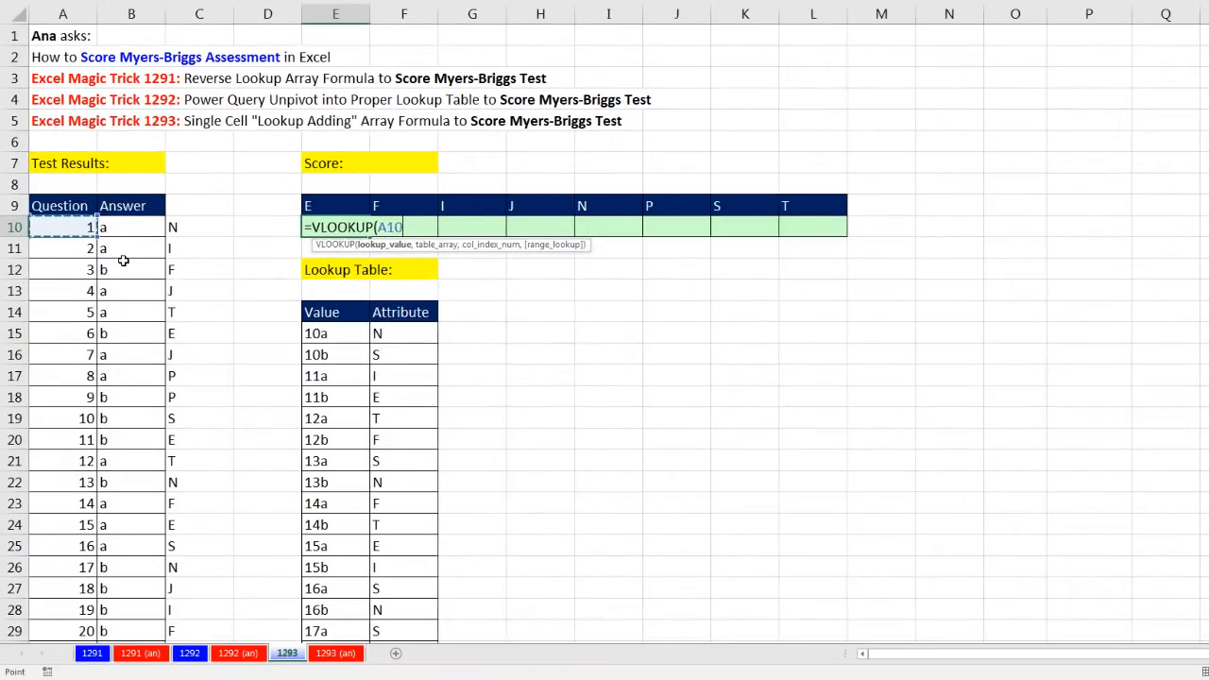
key("ctrl+shift+Down")
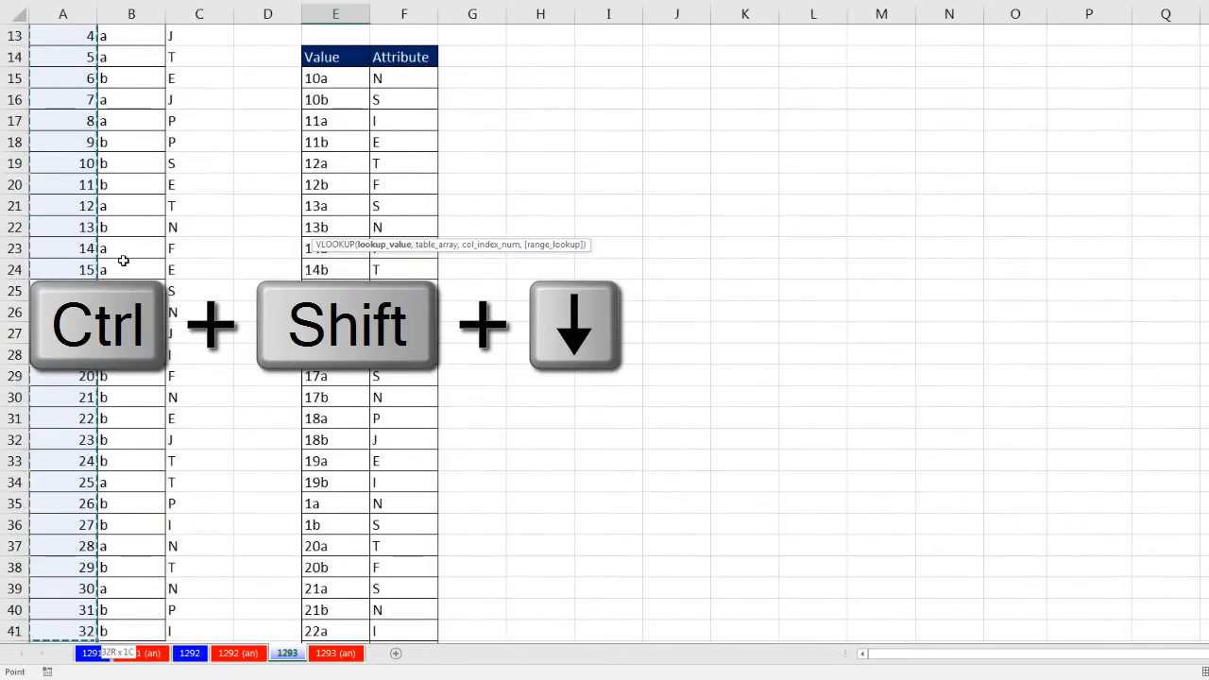
key("F4")
type("&")
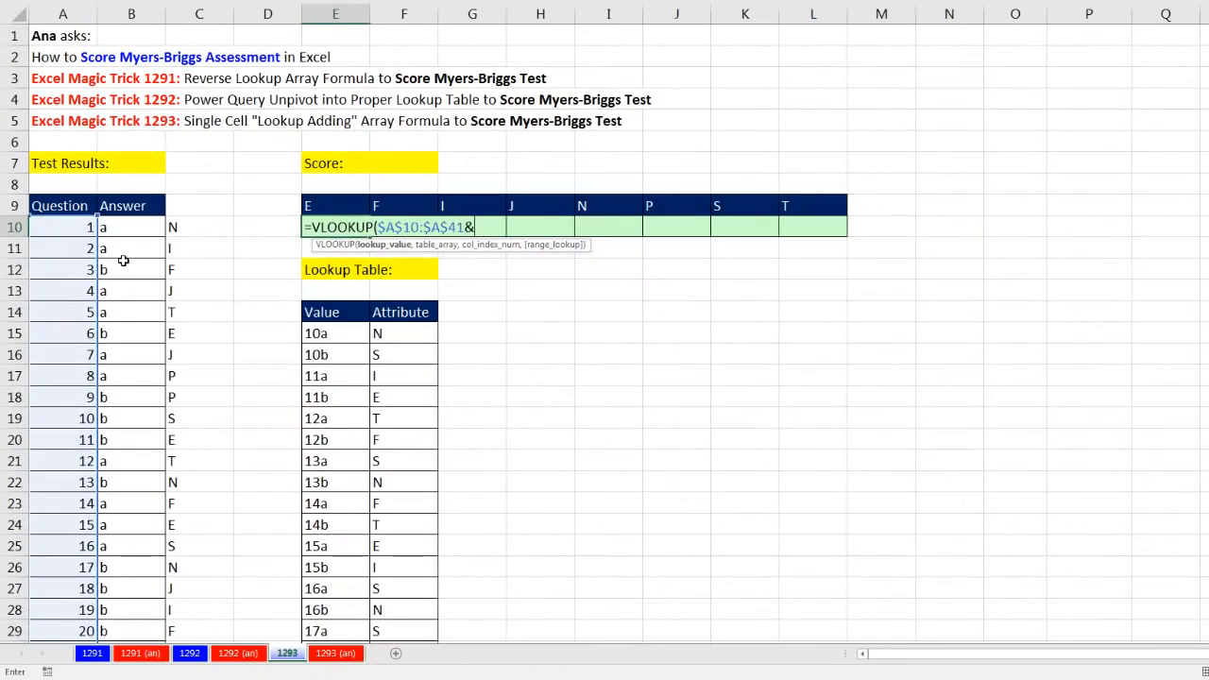
left_click(134, 221)
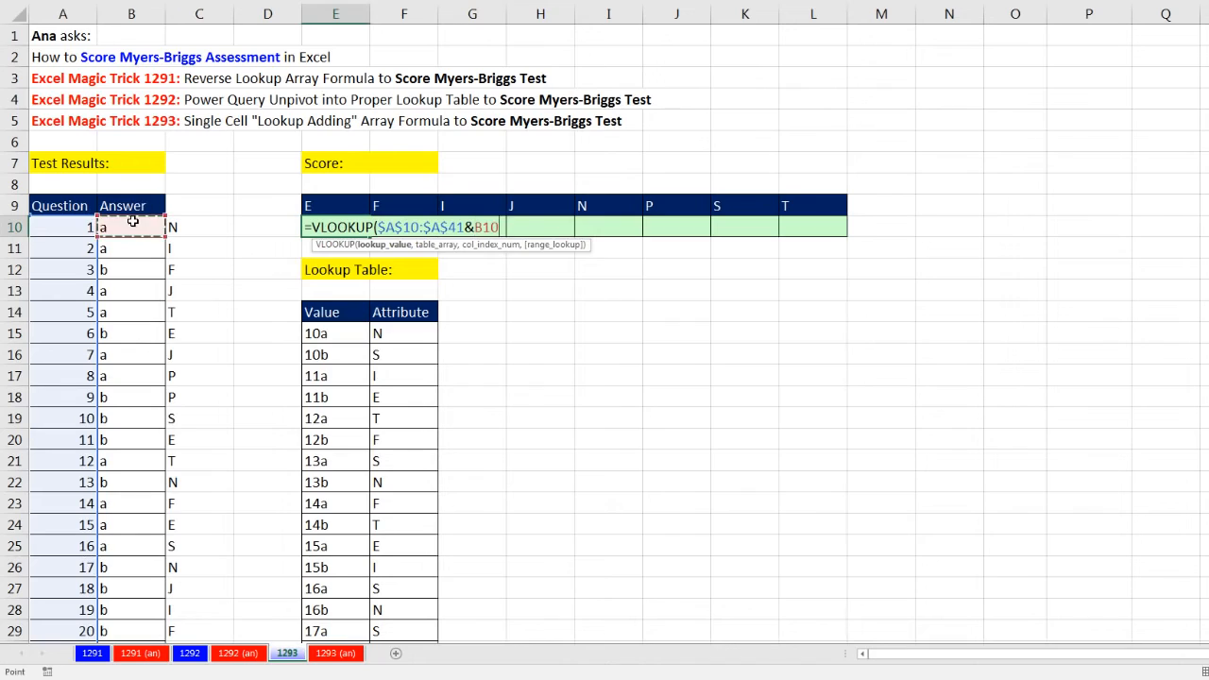
key("ctrl+shift+Down")
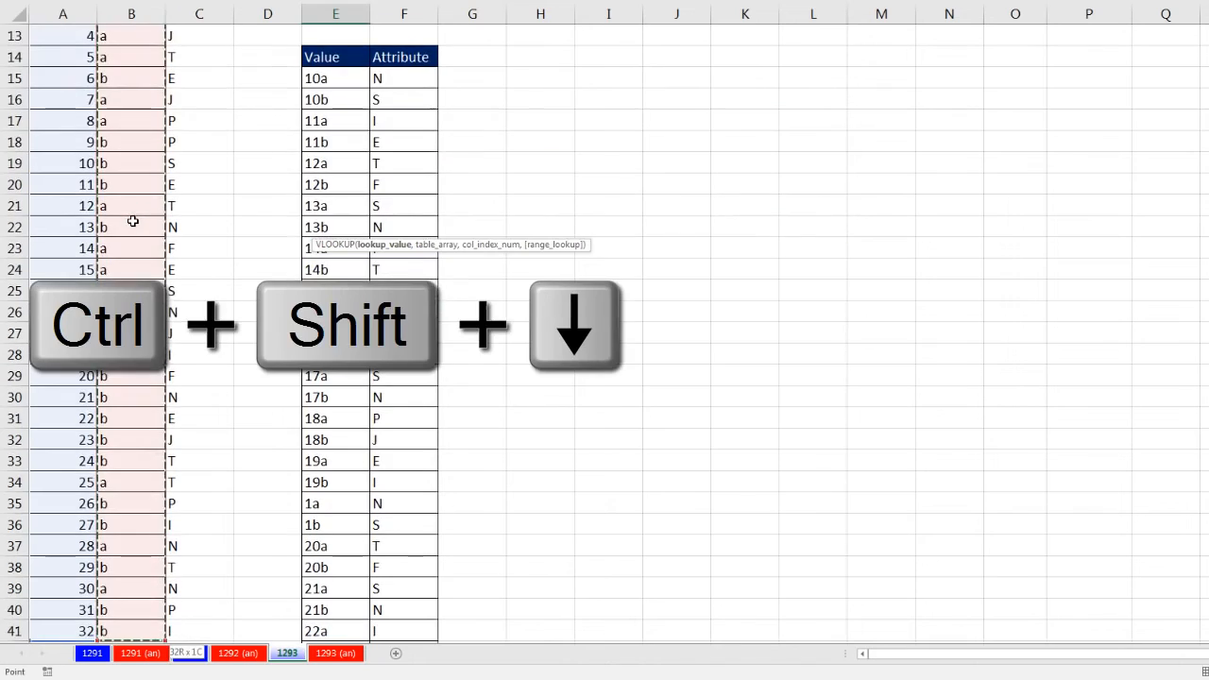
key("F4")
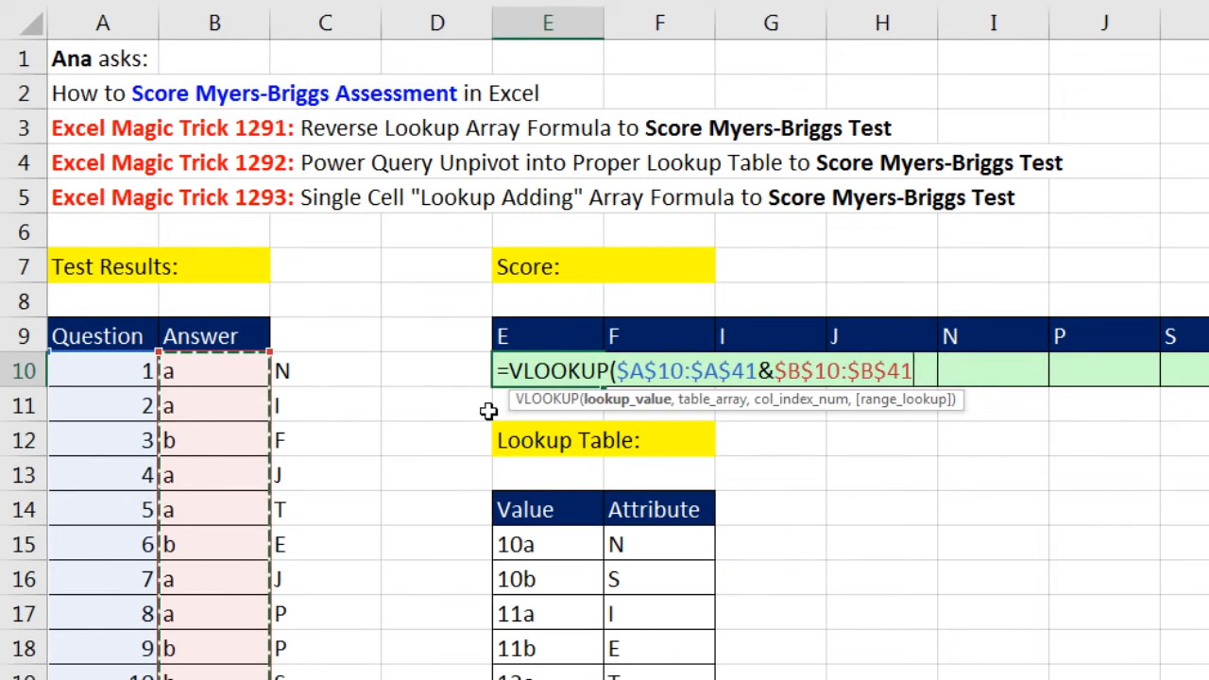
left_click(627, 404)
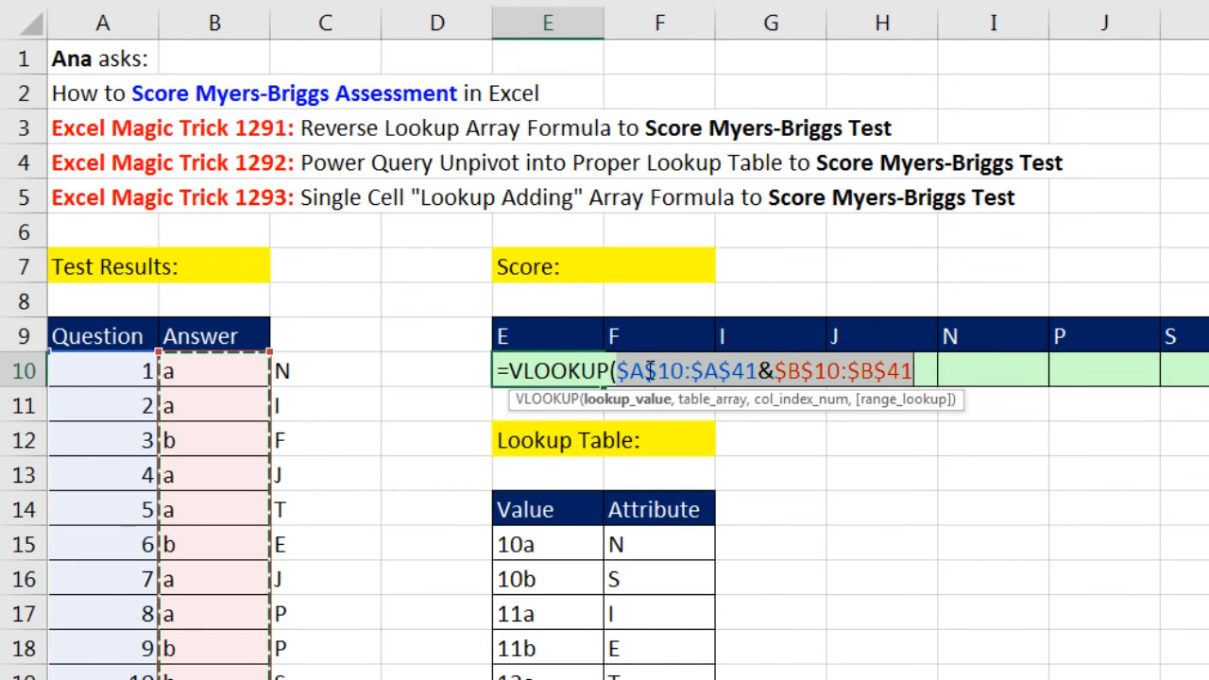
left_click(620, 372)
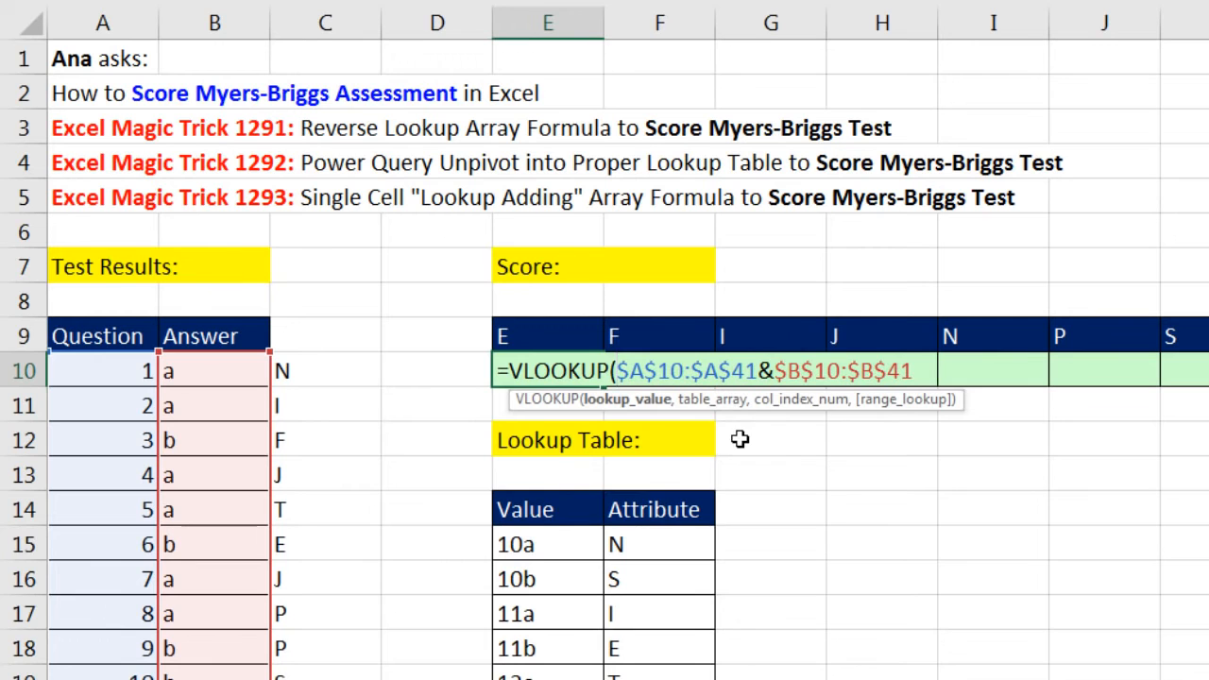
Change the function in E10 from VLOOKUP to LOOKUP and close its lookup value argument with a comma
left_click(522, 371)
key("BackSpace")
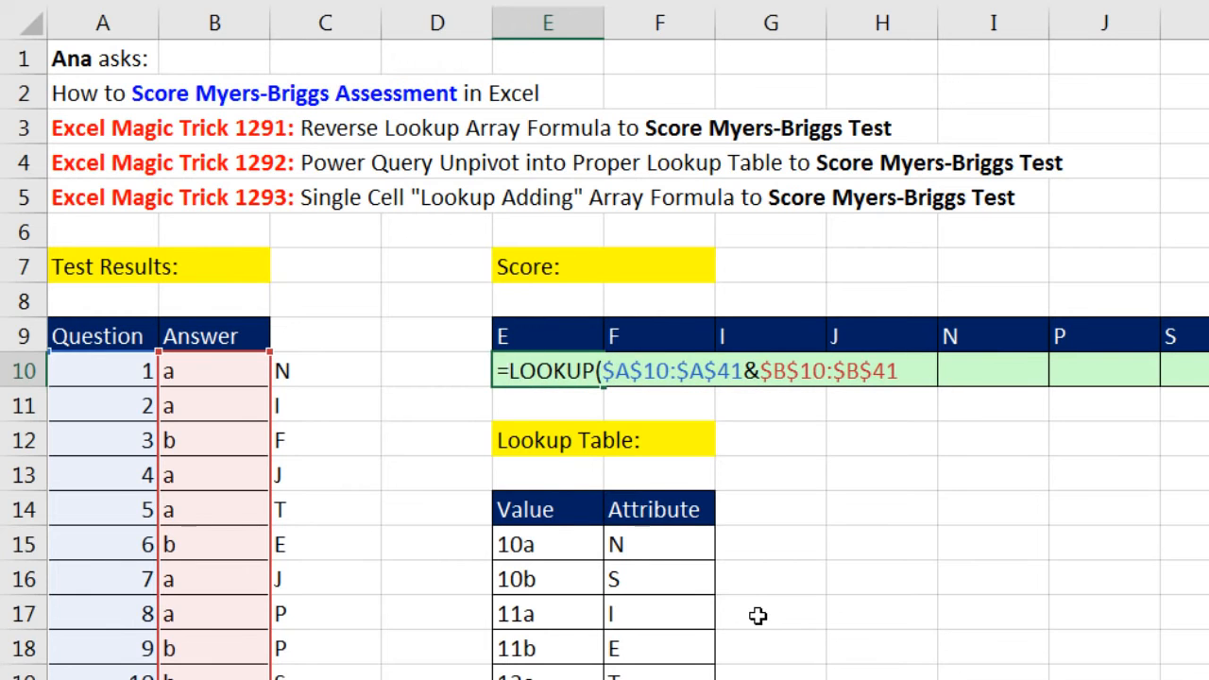
left_click(608, 371)
left_click(648, 400)
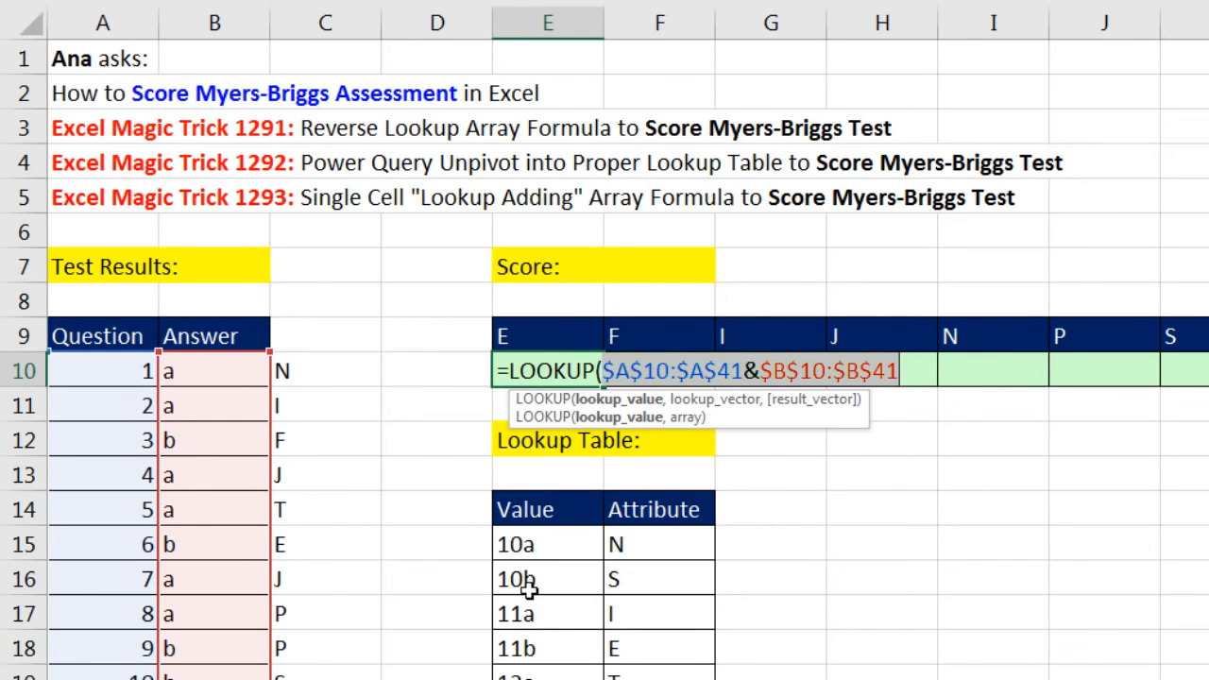
left_click(928, 370)
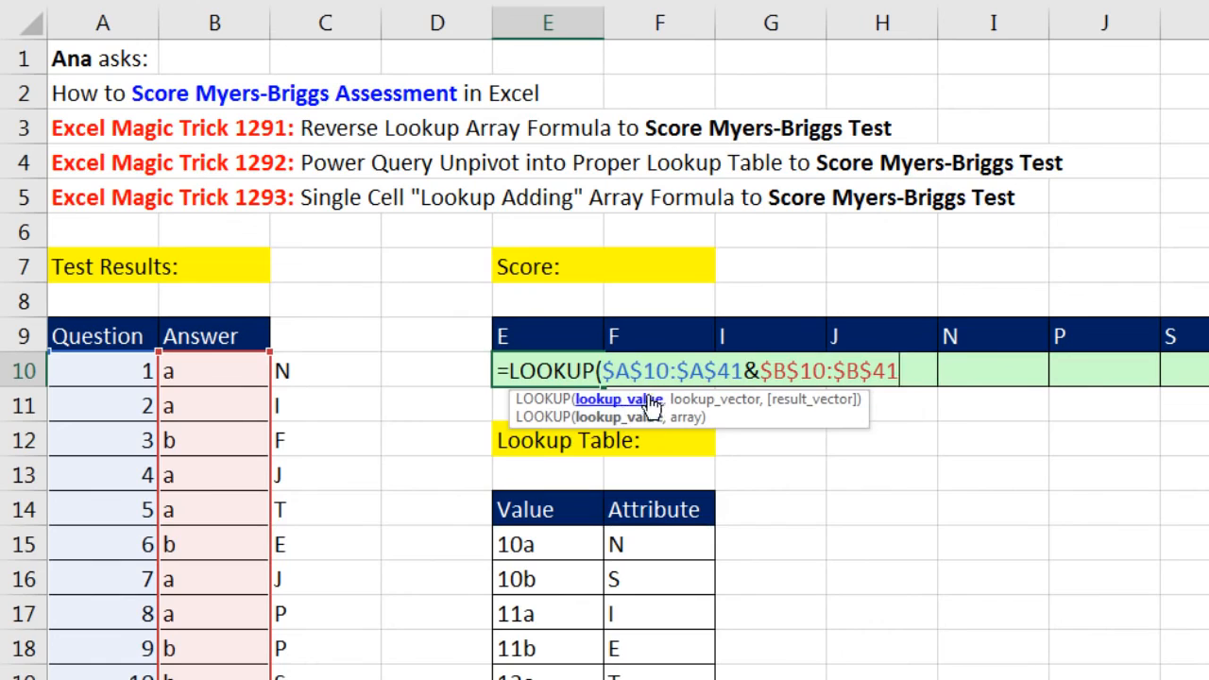
type(",")
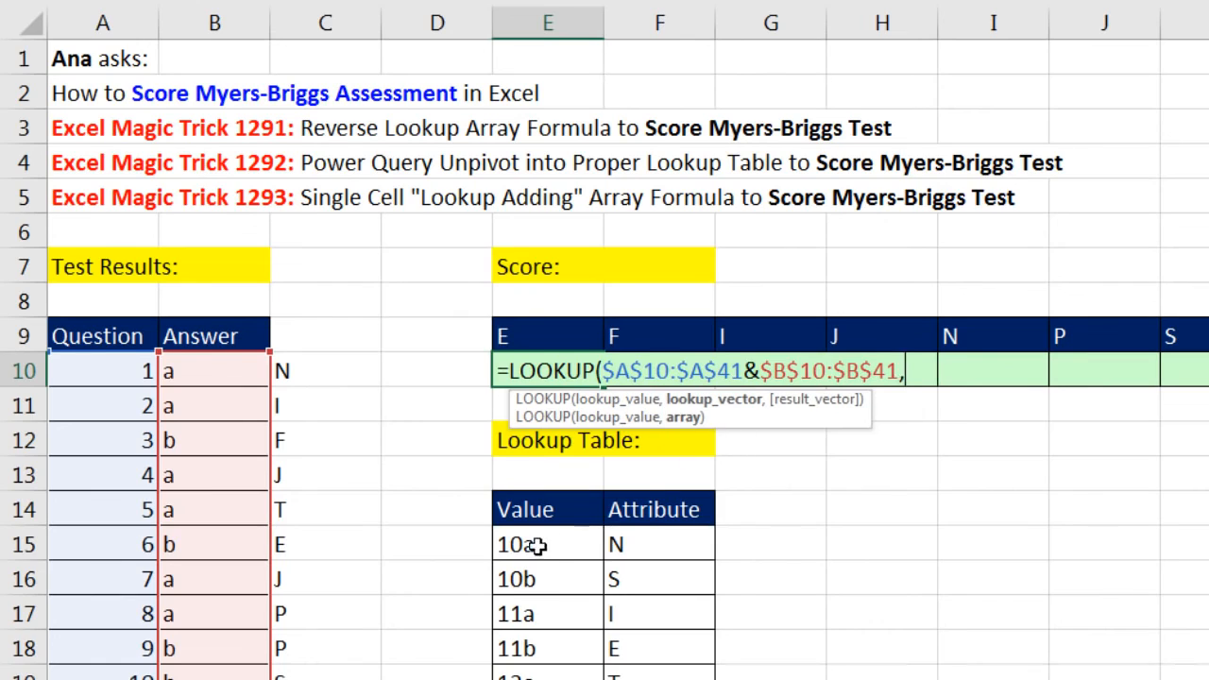
Complete the LOOKUP formula in E10 with the absolute array range $E$15:$F$78 and close its parenthesis
left_click_drag(539, 548, 652, 679)
key("ctrl+shift+Down")
key("F4")
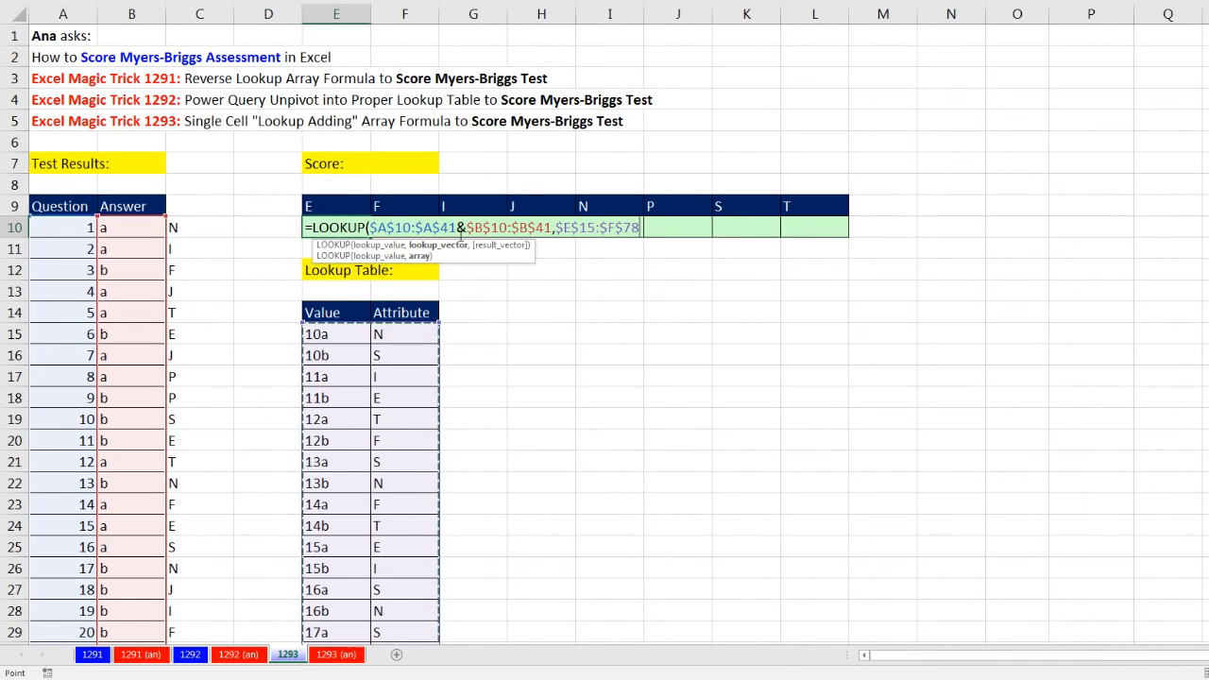
type(")")
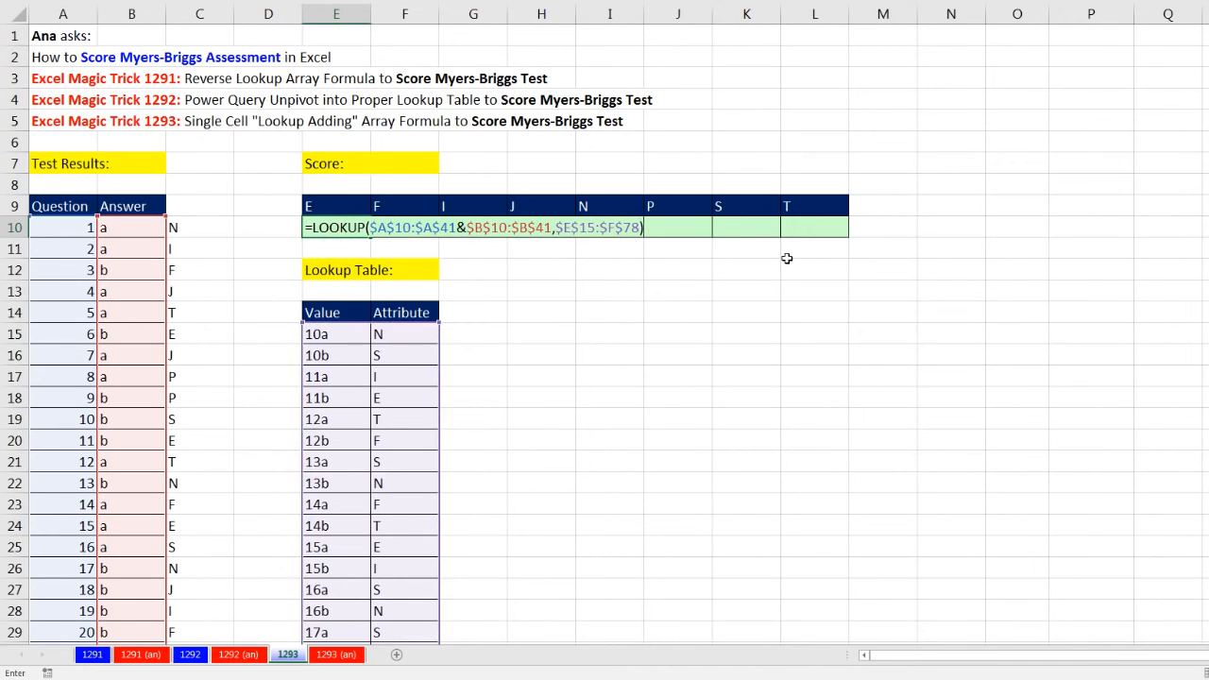
Evaluate the LOOKUP formula in E10 in place to inspect its array, and undo the evaluation
key("F9")
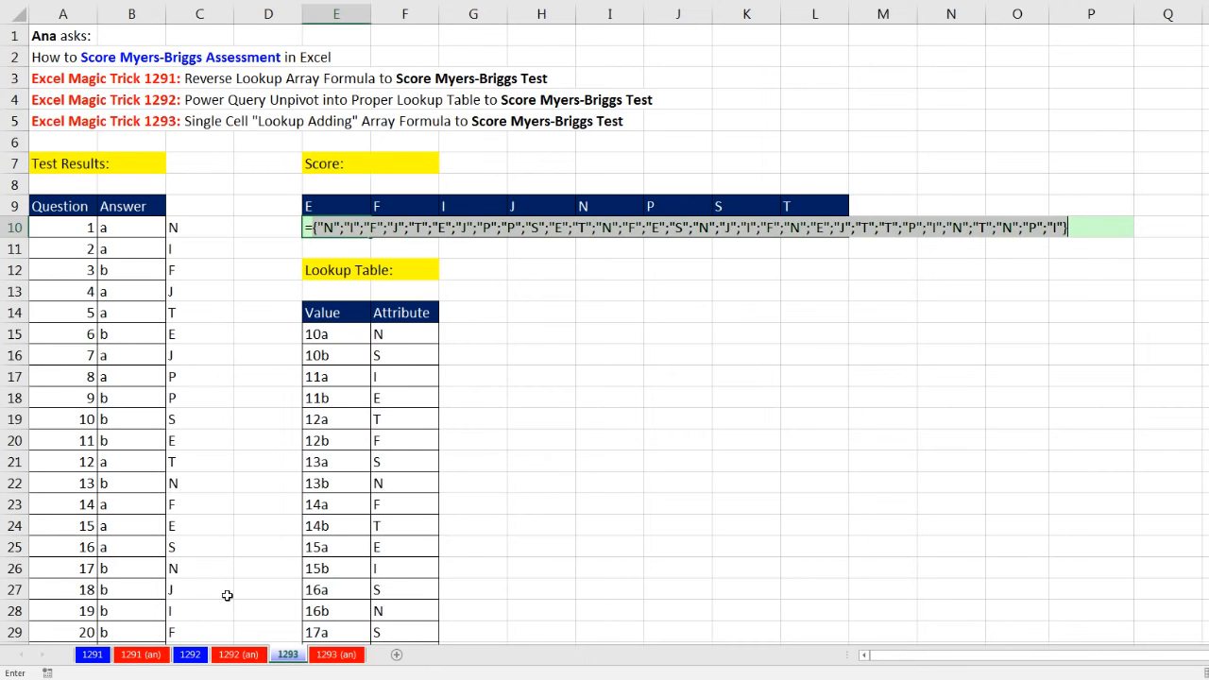
key("ctrl+z")
key("ctrl+z")
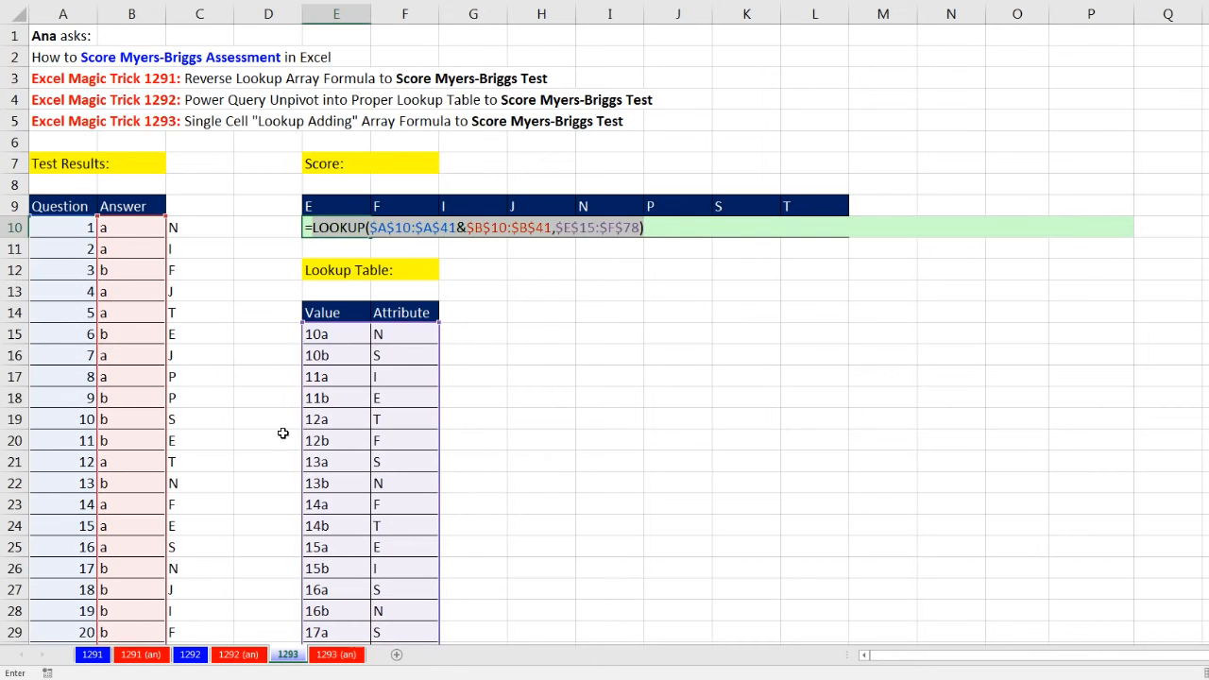
Nest the LOOKUP in E10 inside a COUNTIFS function as its criteria_range1, keeping a single leading equals sign
left_click(314, 233)
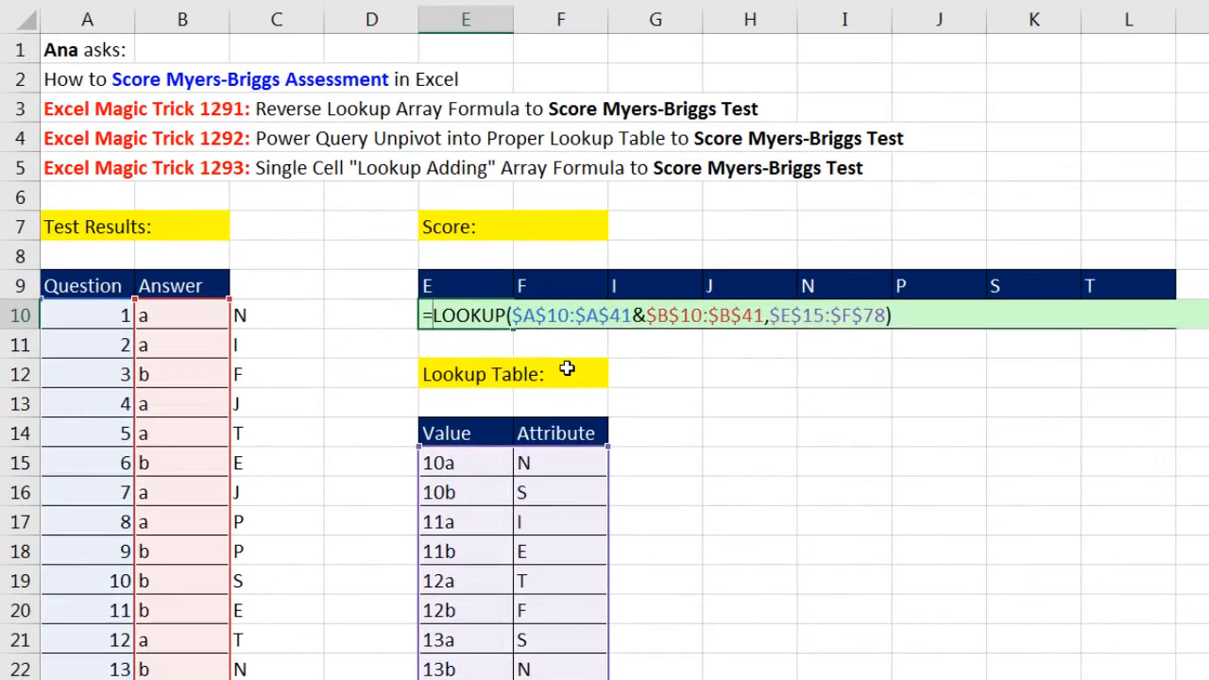
type("=countifs")
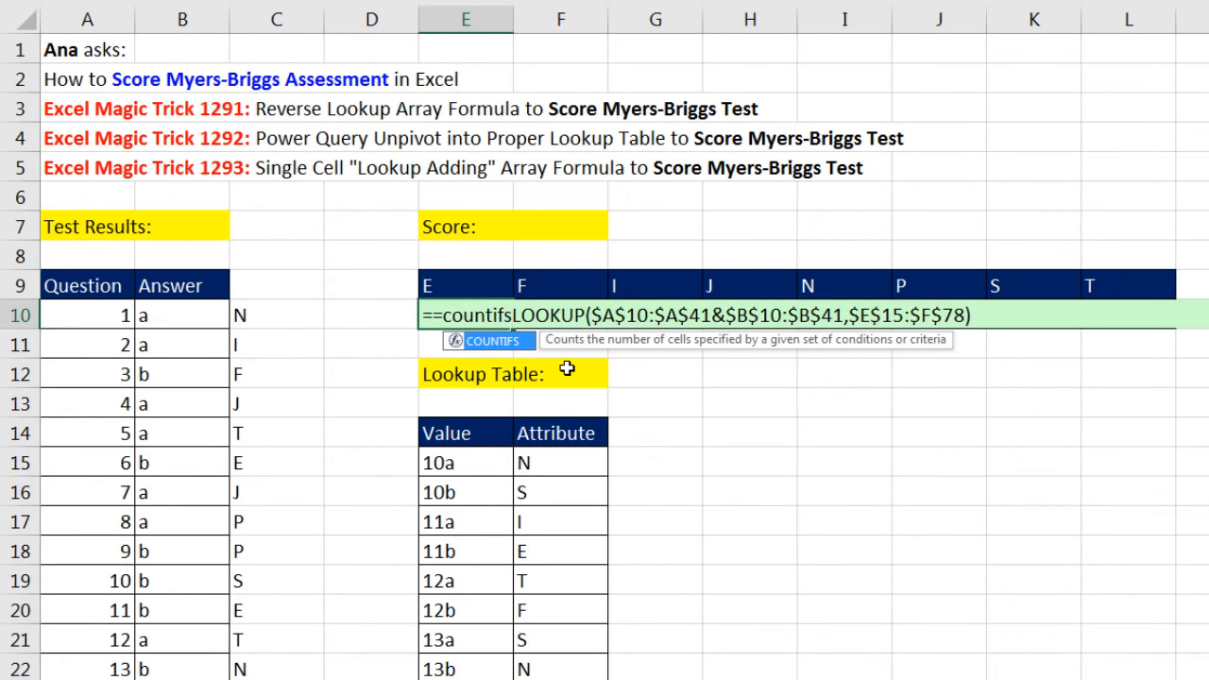
key("Tab")
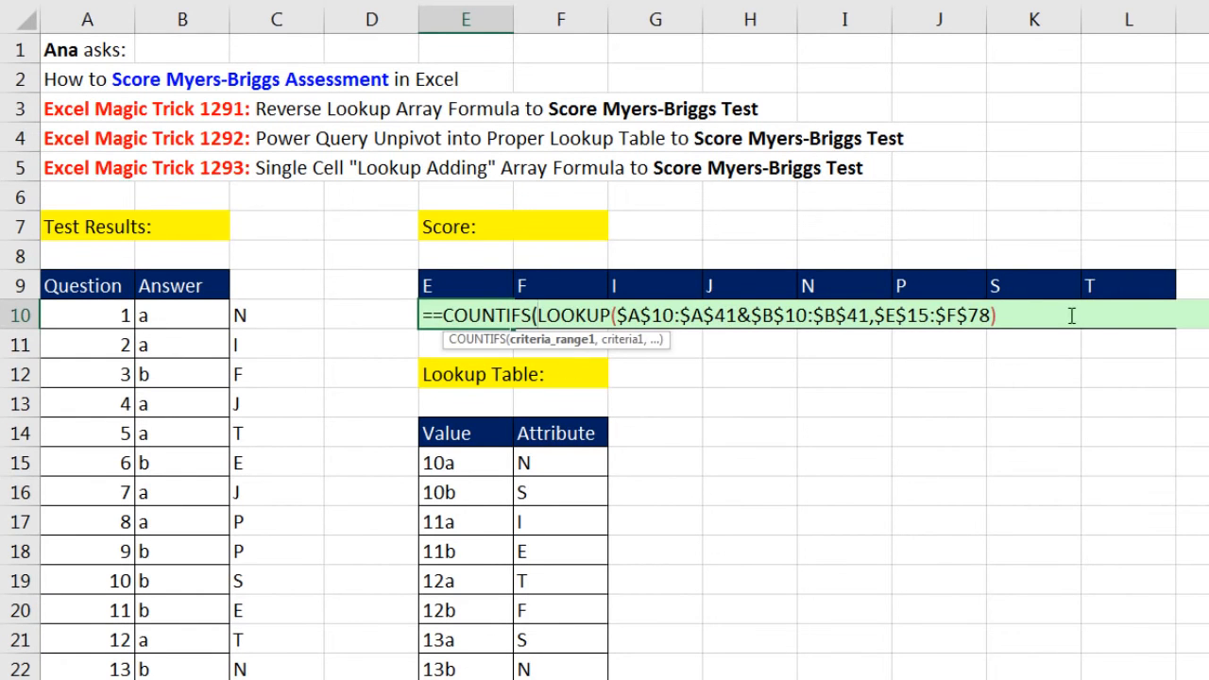
left_click(435, 315)
key("BackSpace")
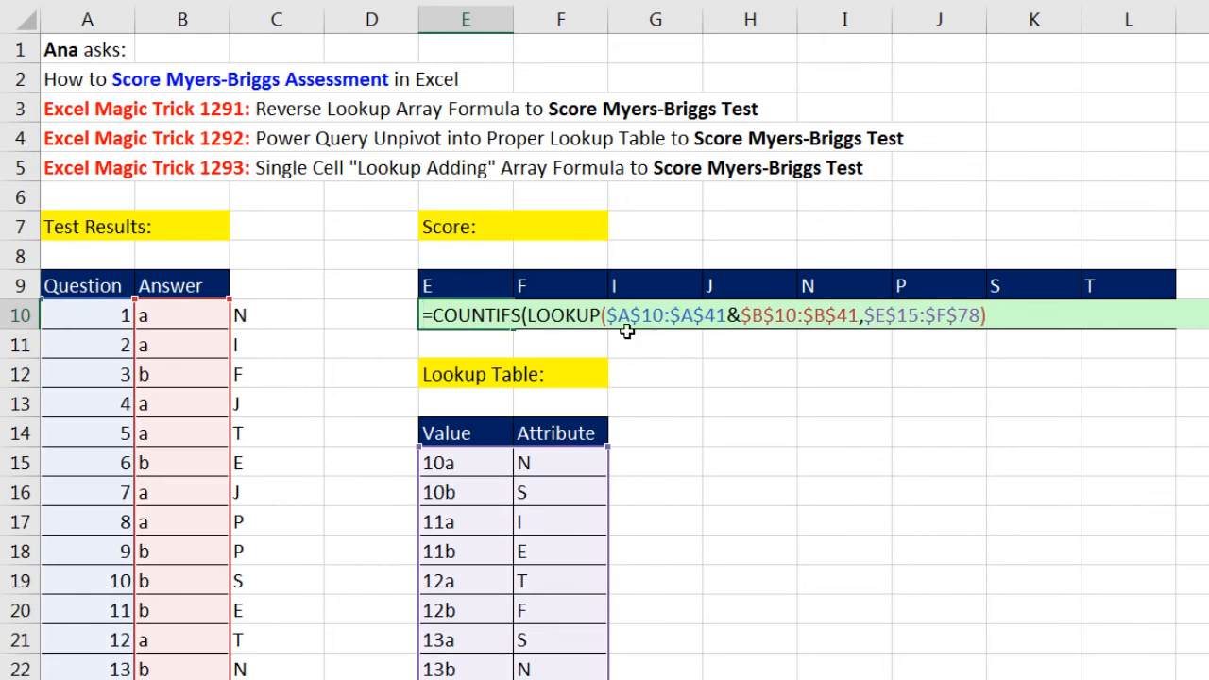
Add E9 as the COUNTIFS criteria1 in E10, close the function and try to enter it as an array formula
left_click(992, 317)
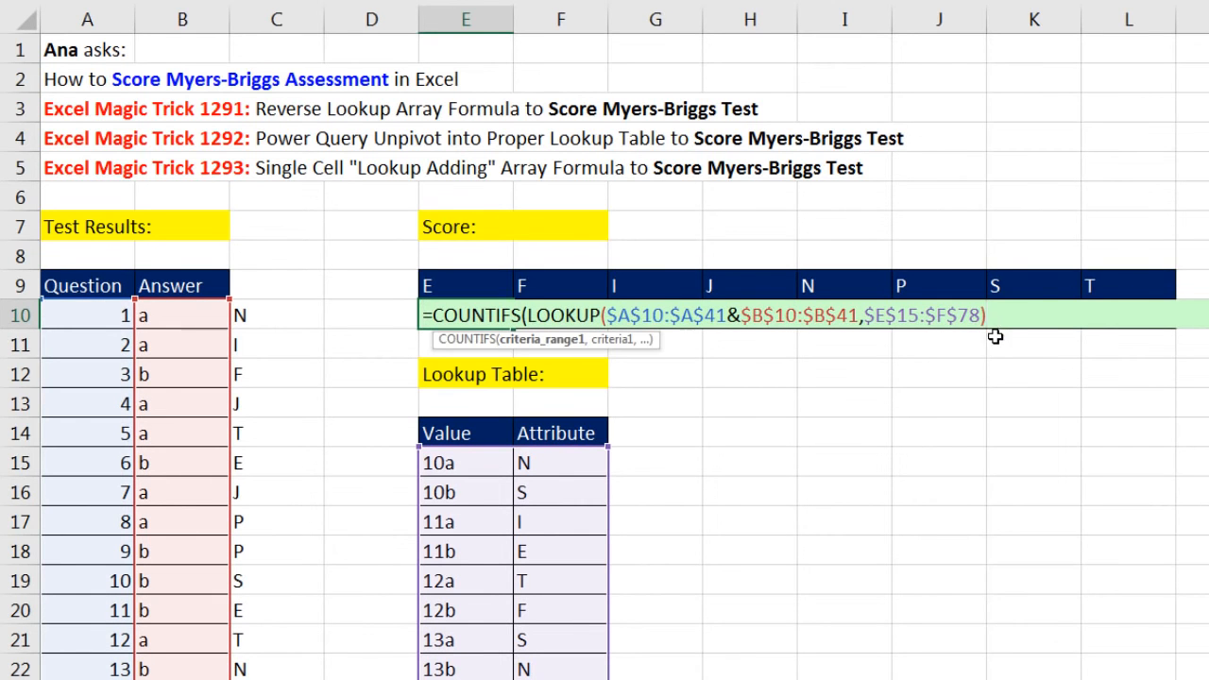
type(",")
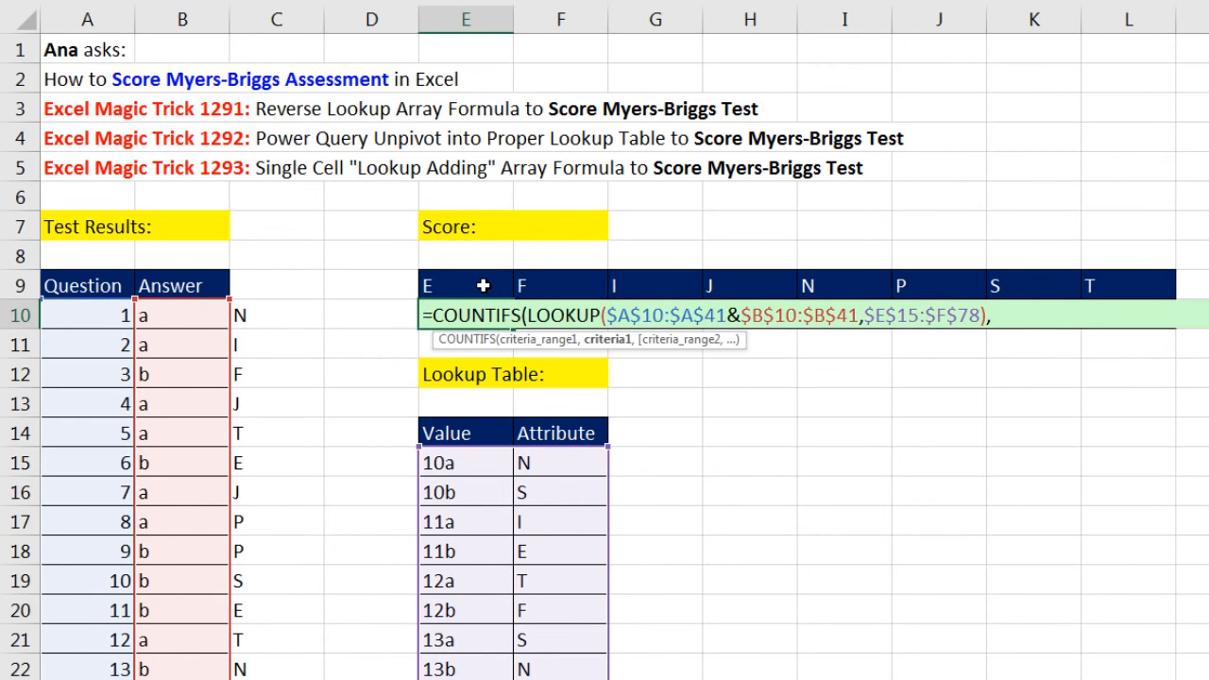
left_click(483, 286)
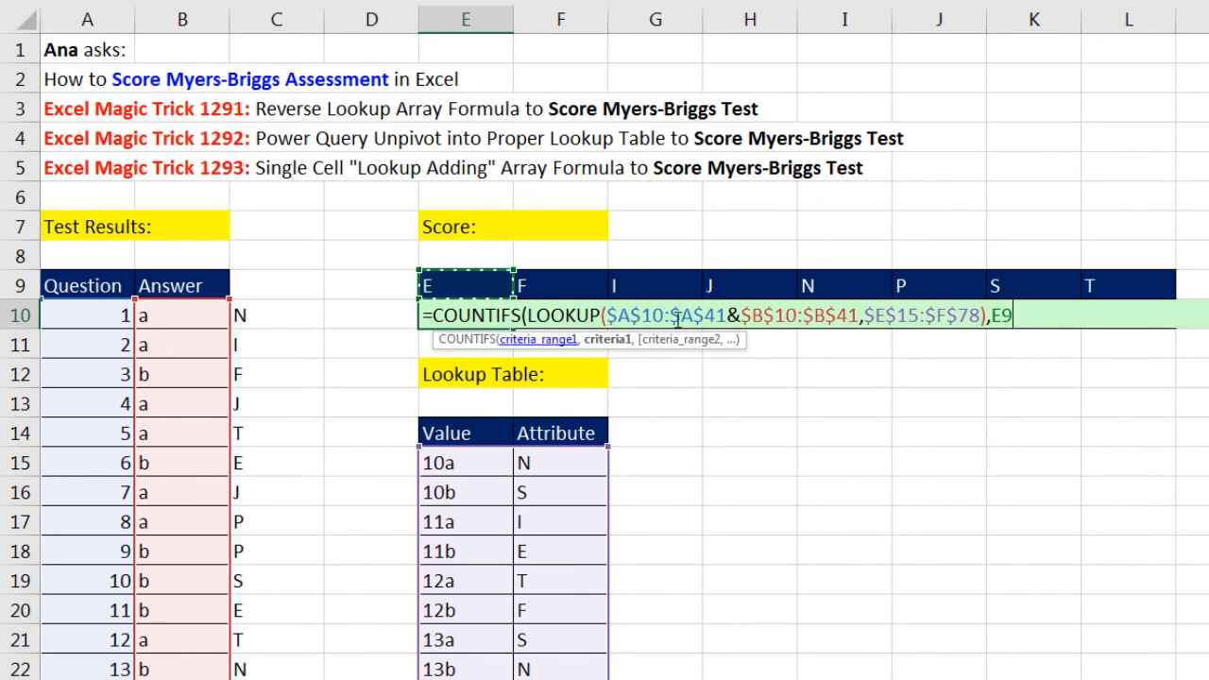
type(")")
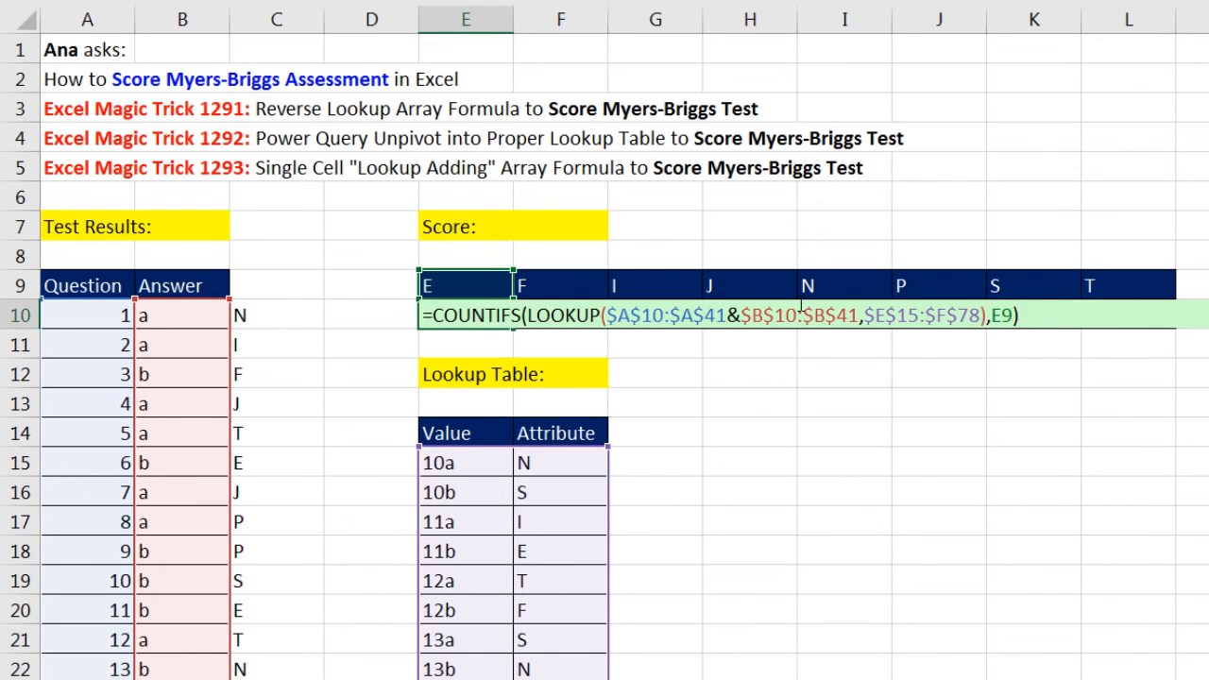
key("ctrl+shift+Return")
left_click_drag(994, 359, 669, 367)
key("Return")
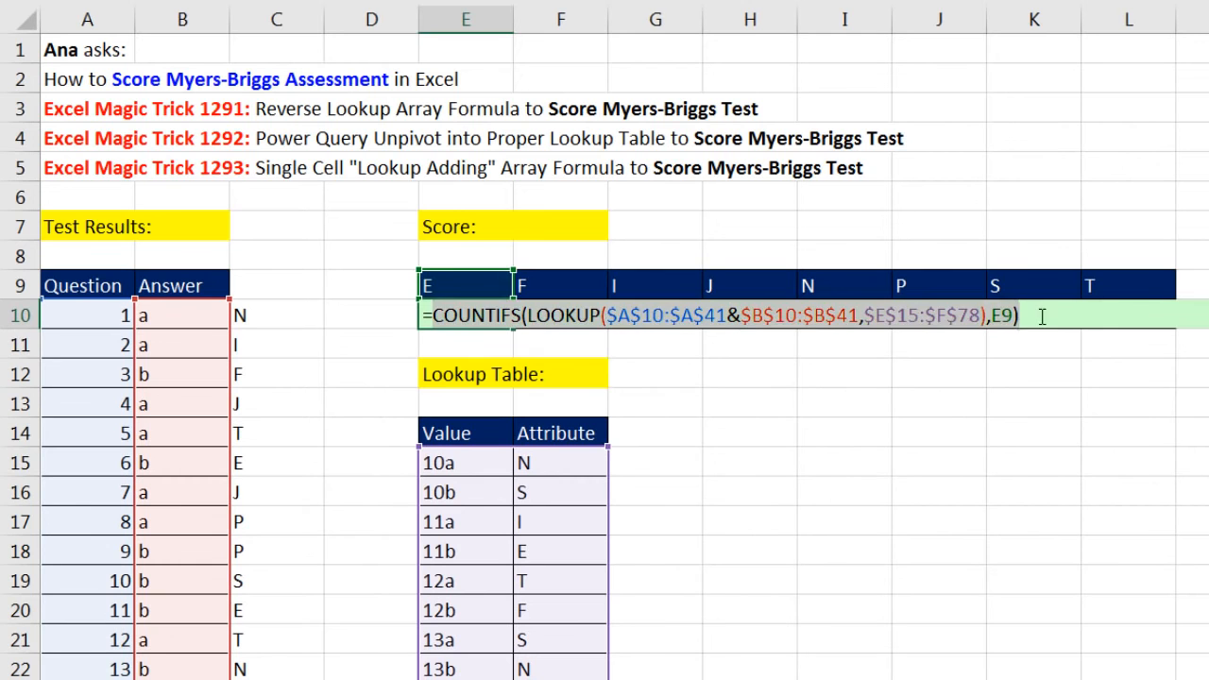
Remove the E9 criterion and the COUNTIFS wrapper from the E10 formula, leaving only the LOOKUP
left_click(1064, 317)
key("BackSpace")
key("BackSpace")
key("BackSpace")
key("BackSpace")
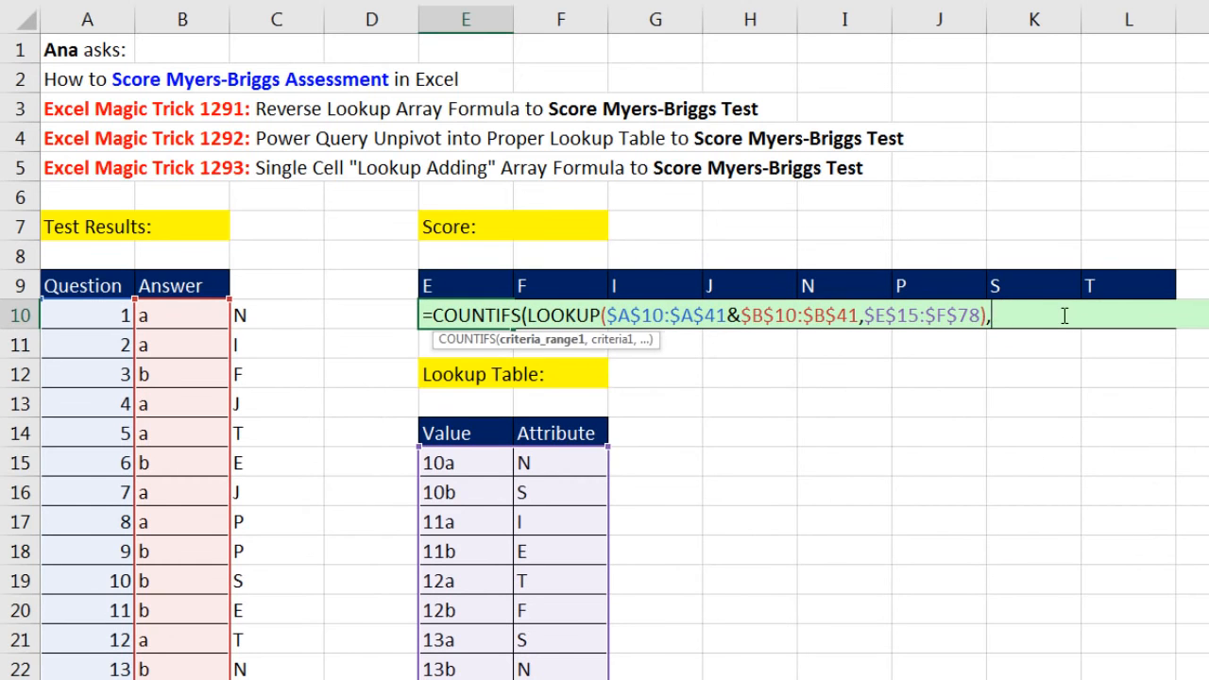
left_click(539, 345)
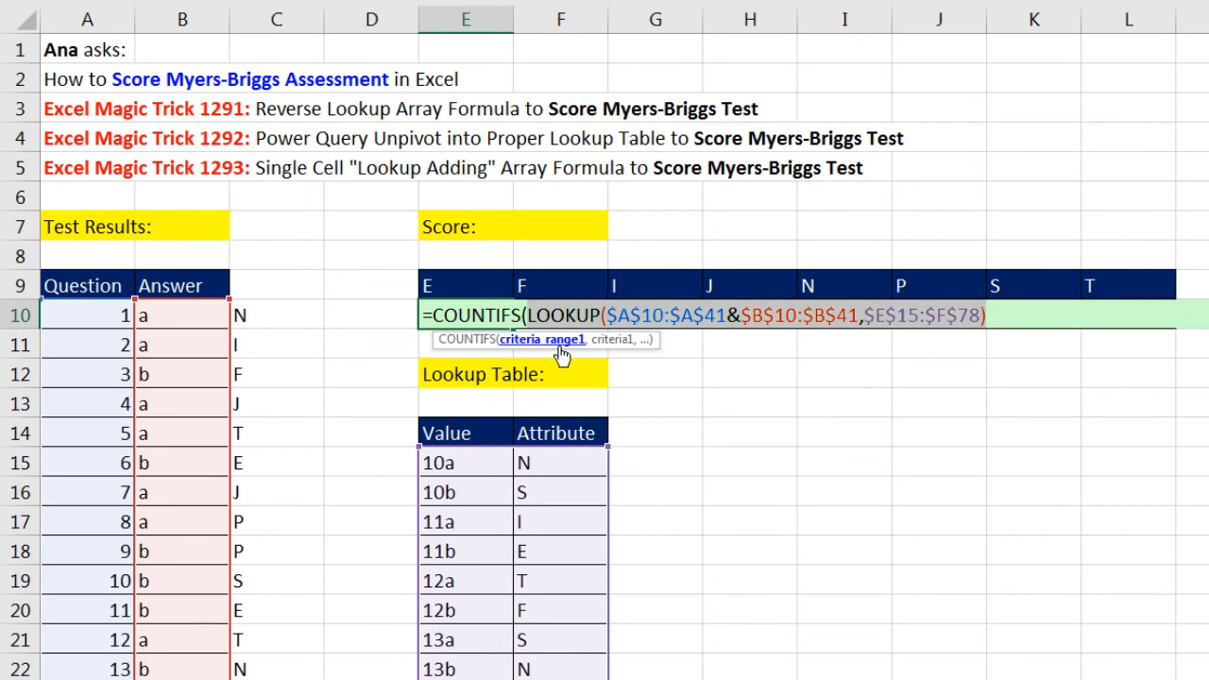
left_click_drag(527, 315, 432, 314)
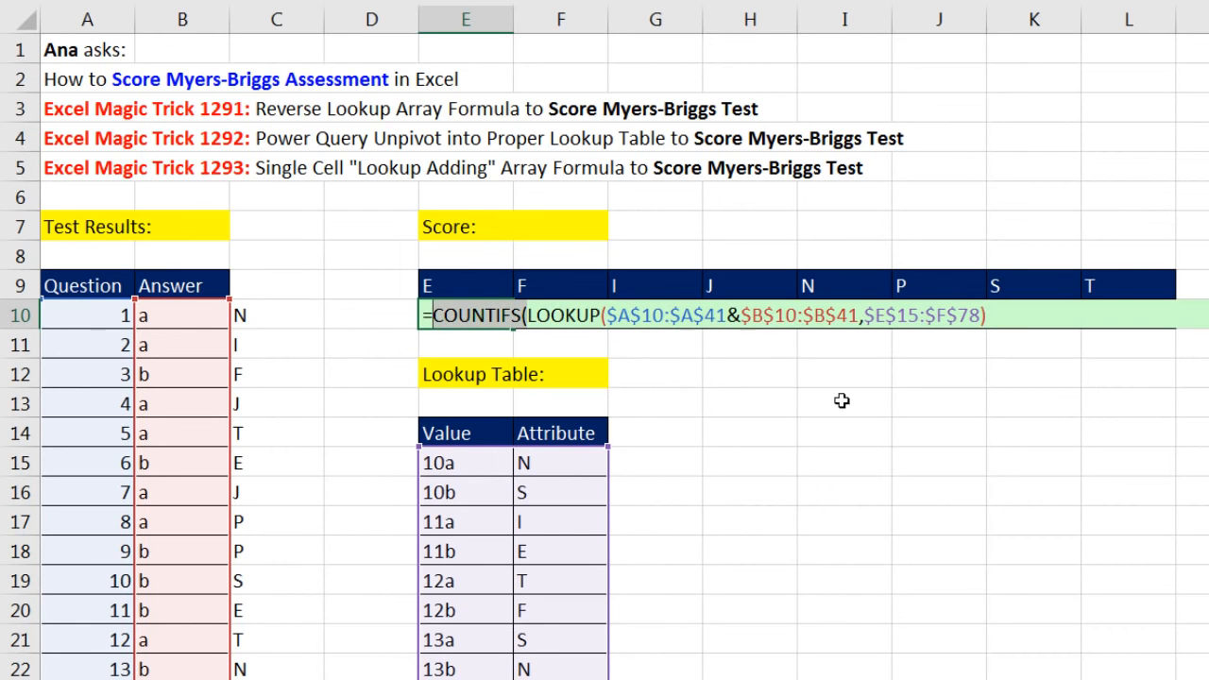
key("Delete")
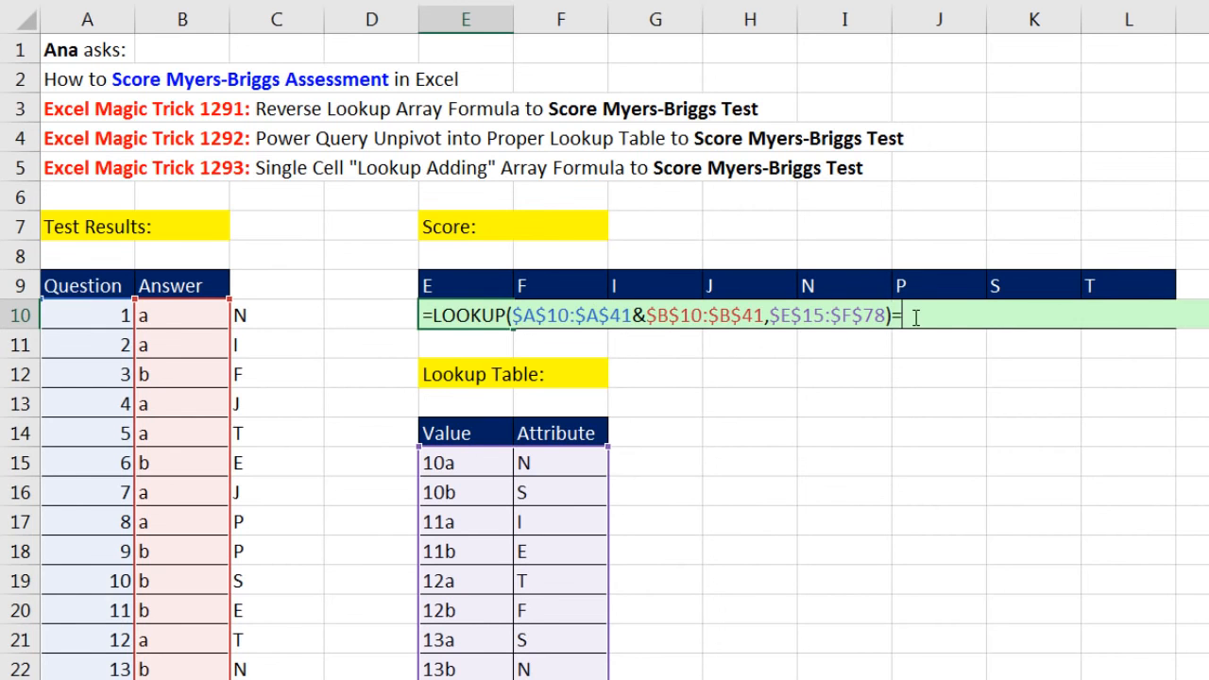
Compare the LOOKUP in E10 with header cell E9, evaluate the comparison in place and undo the evaluation
left_click(457, 285)
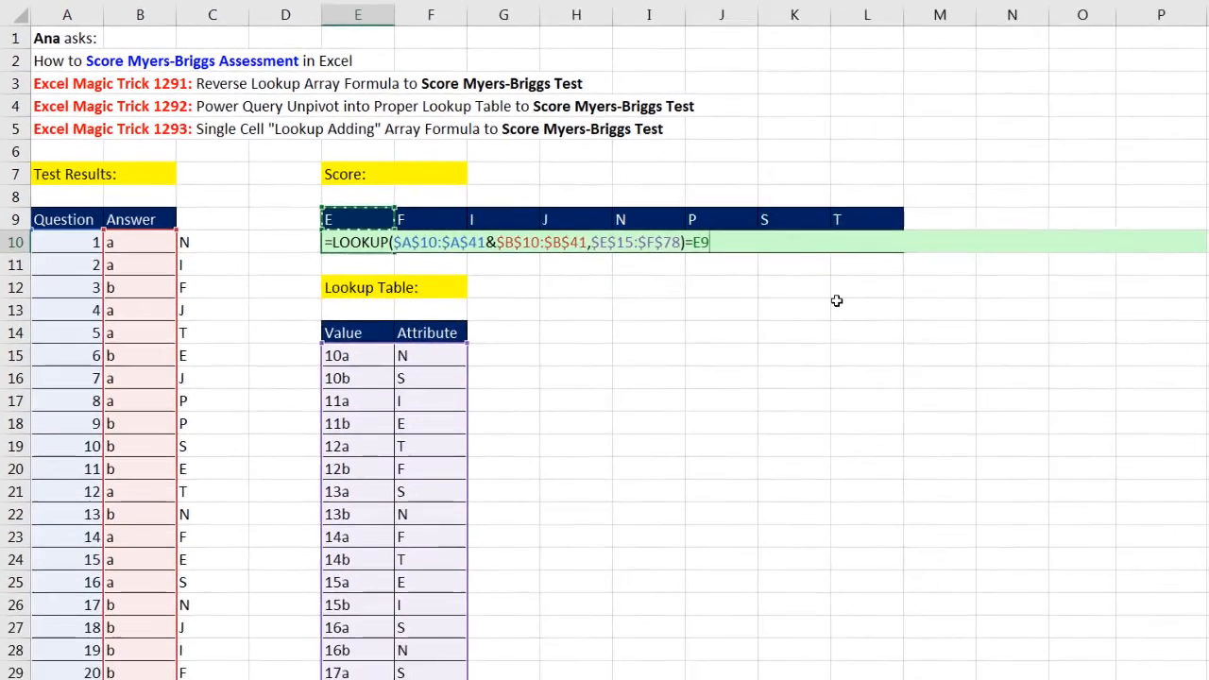
key("F9")
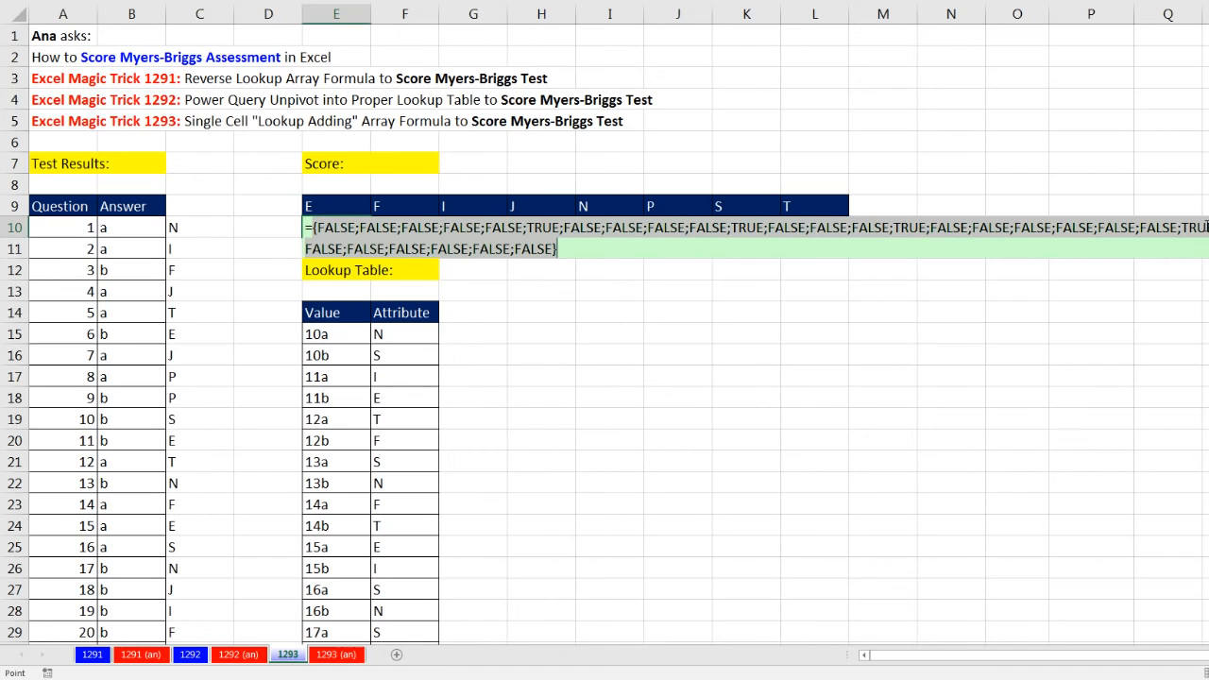
key("ctrl+z")
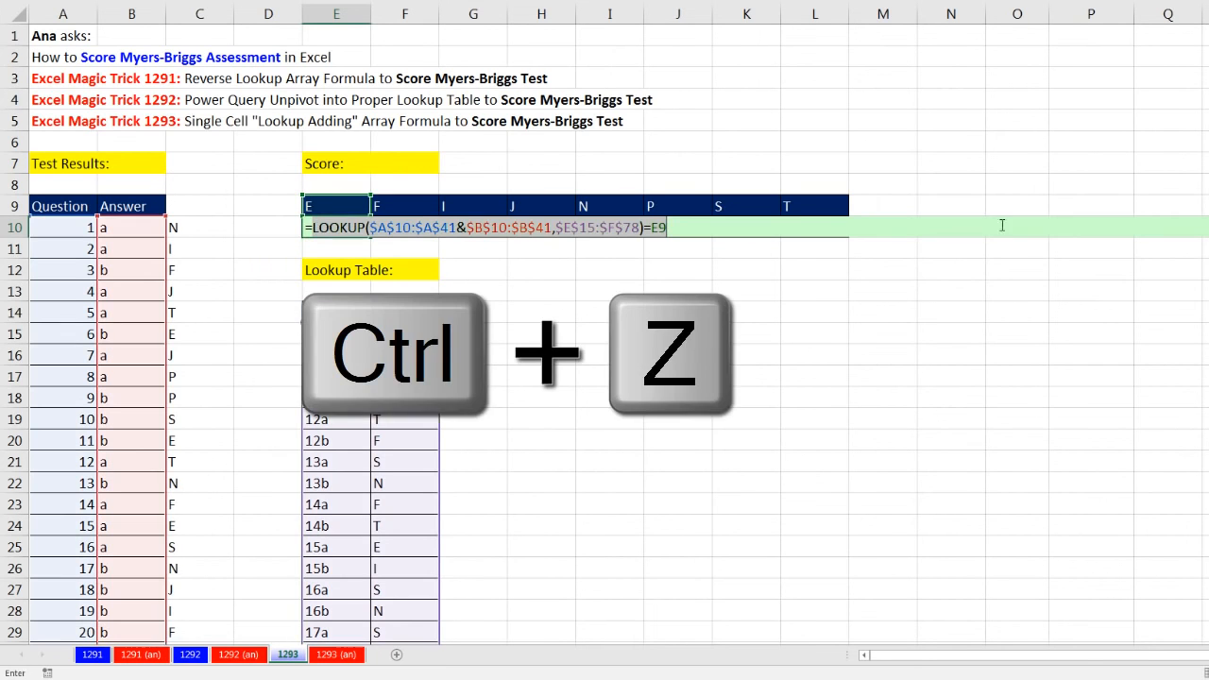
Wrap the E10 comparison in SUMPRODUCT, with the comparison in its own parentheses preceded by a double negative
left_click(308, 227)
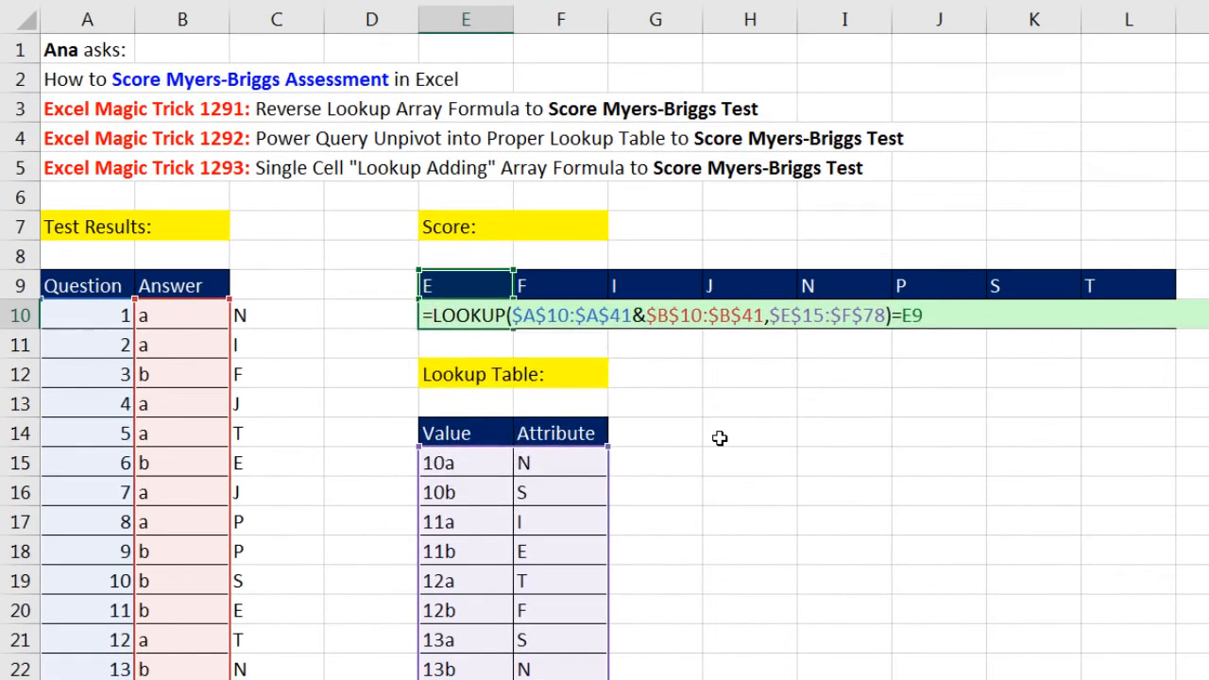
type("sump")
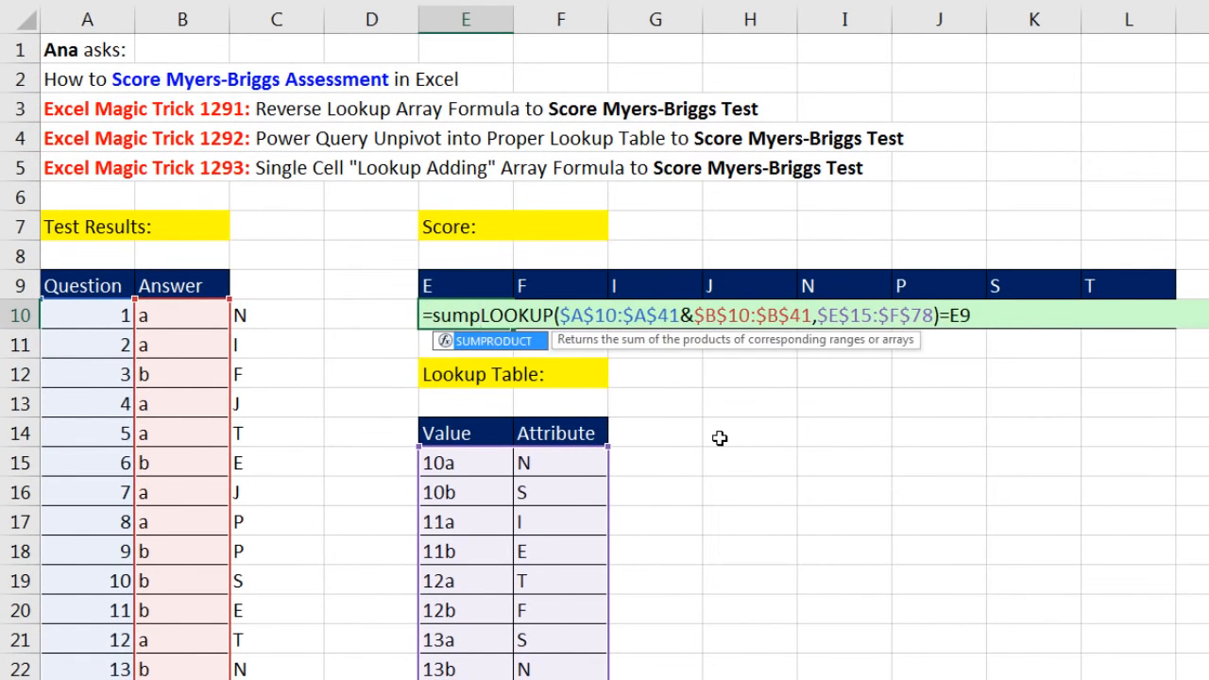
key("Tab")
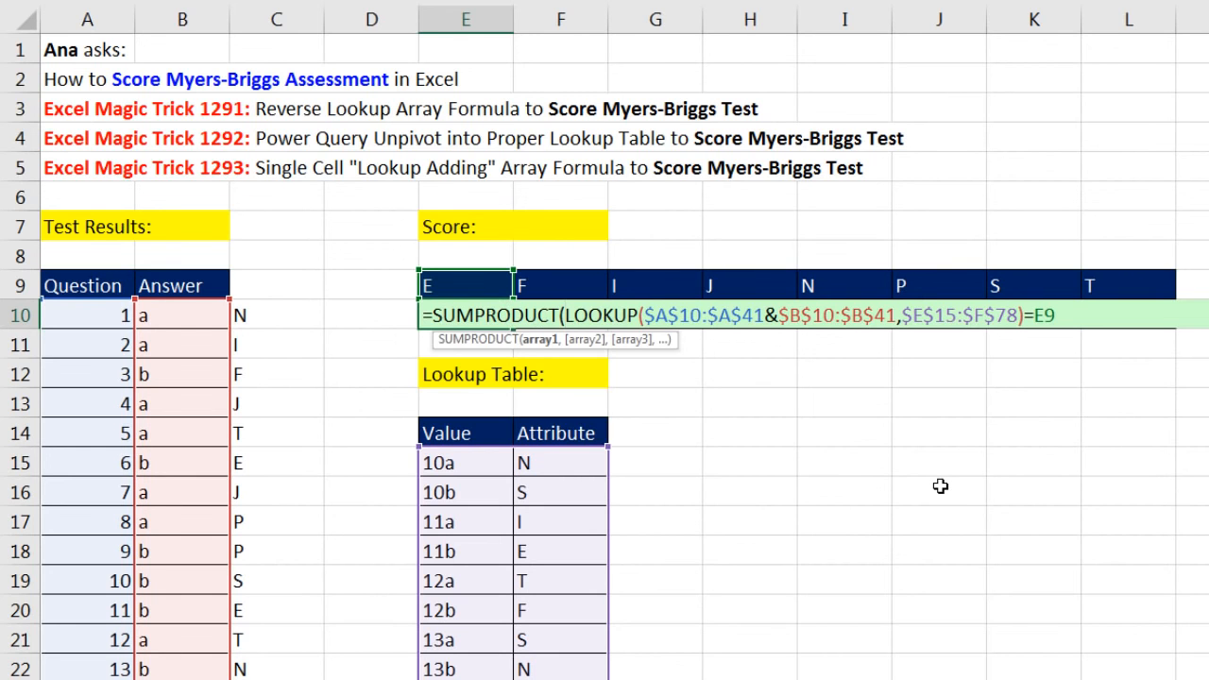
type("--")
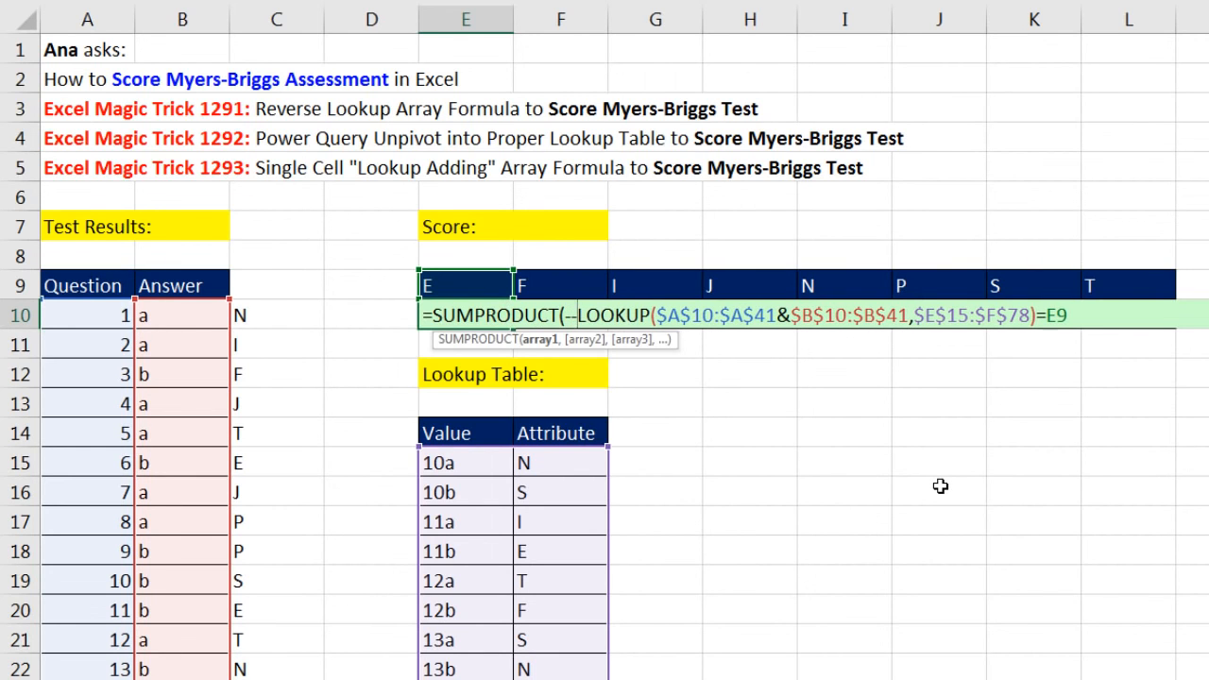
type("(")
left_click(1122, 322)
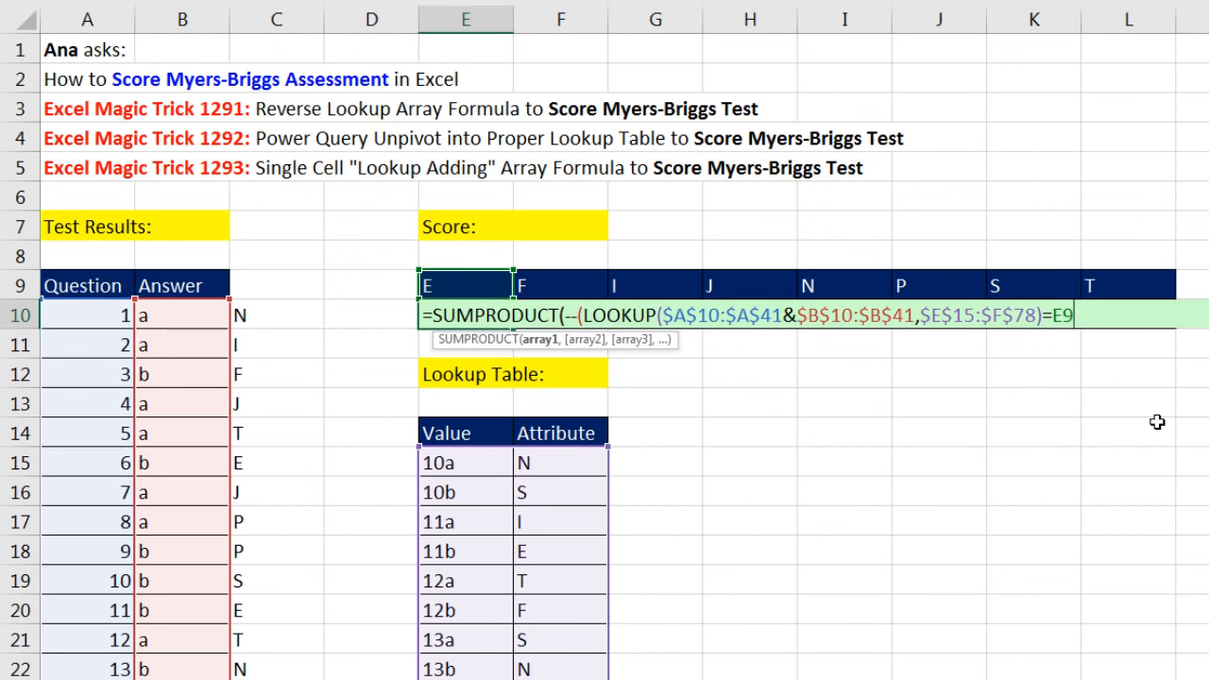
type(")")
Evaluate the array1 argument of the SUMPRODUCT in E10 to inspect its values, and undo the evaluation
left_click(541, 339)
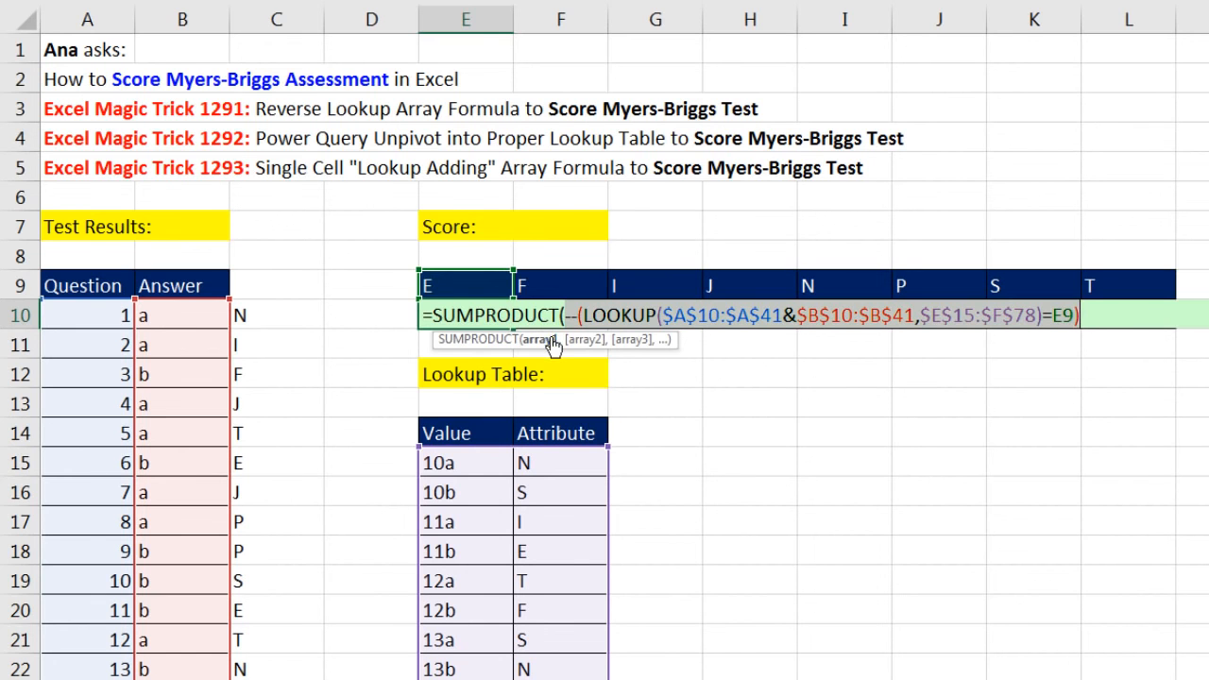
key("F9")
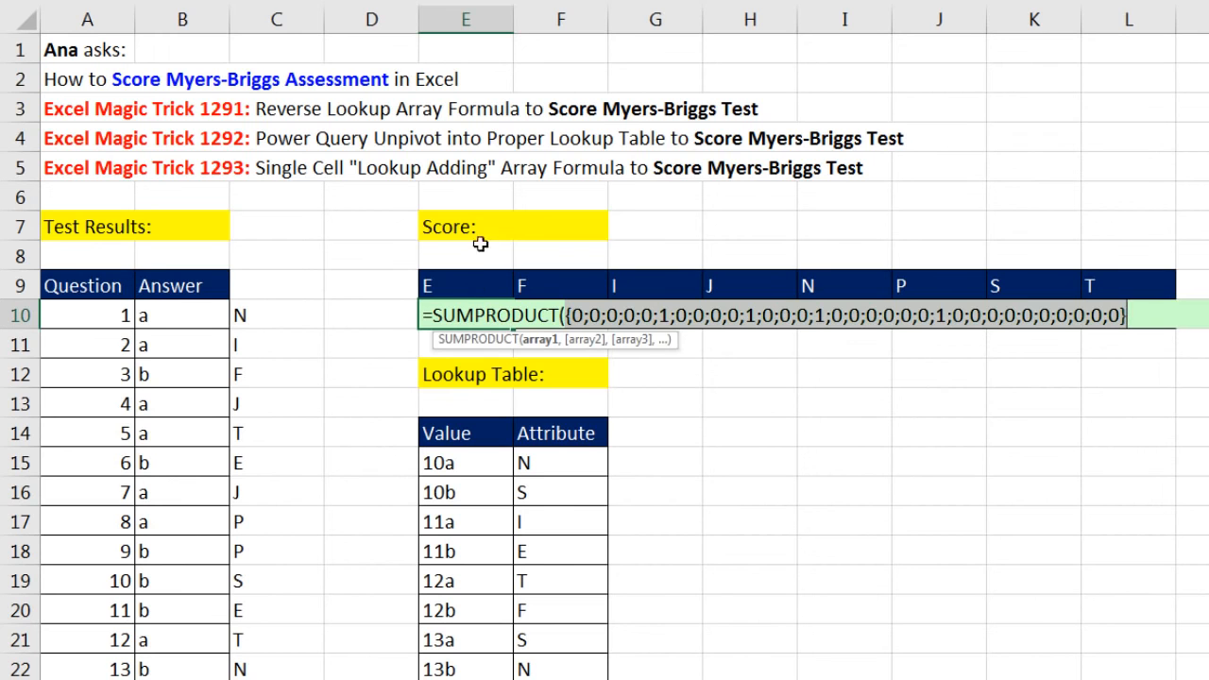
key("ctrl+z")
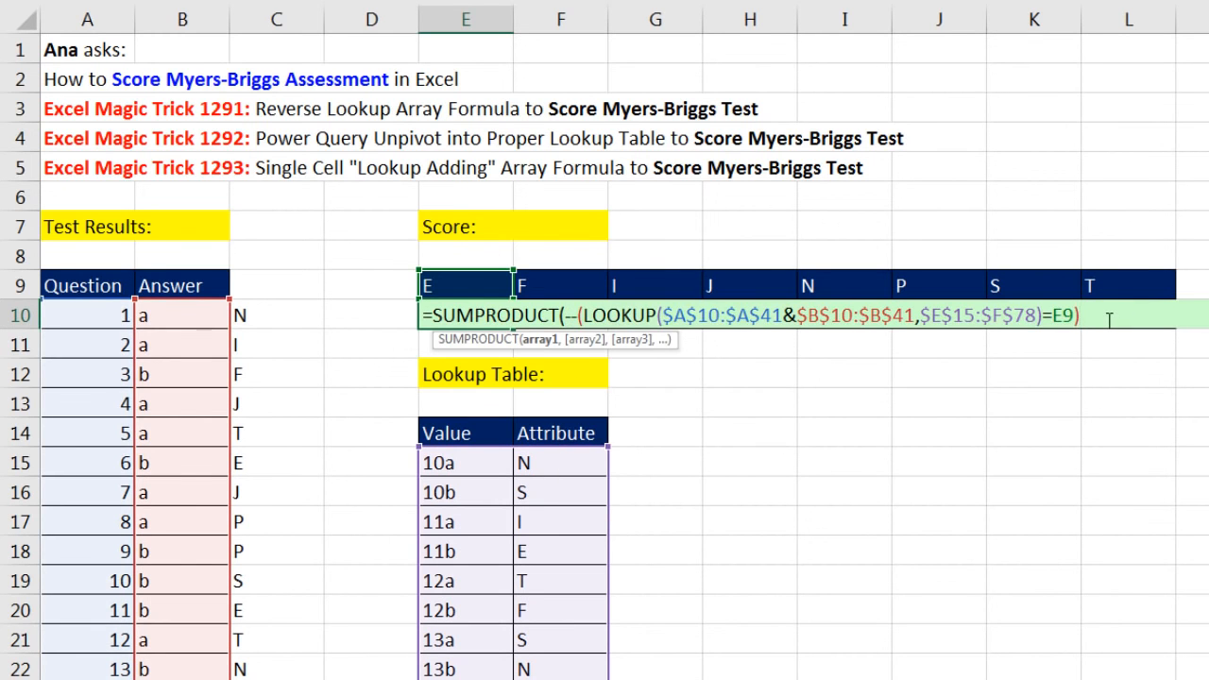
Close and enter the SUMPRODUCT formula in E10, and copy it across to L10
type(")")
key("ctrl+Return")
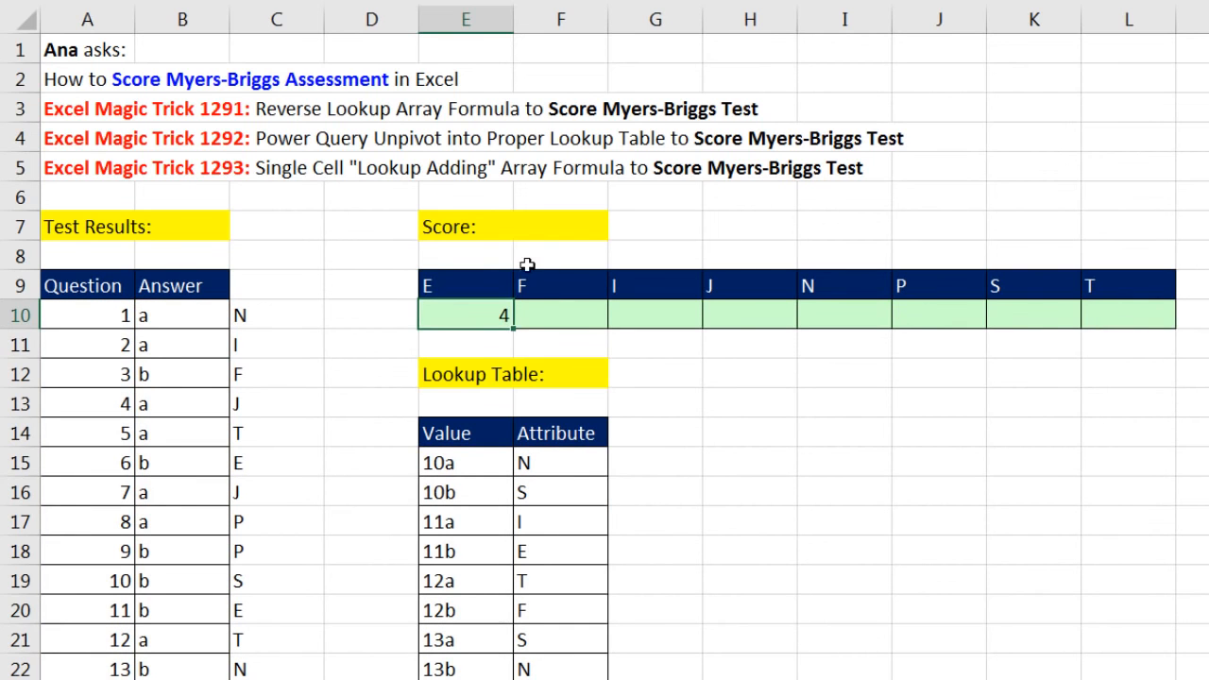
left_click_drag(514, 329, 1158, 347)
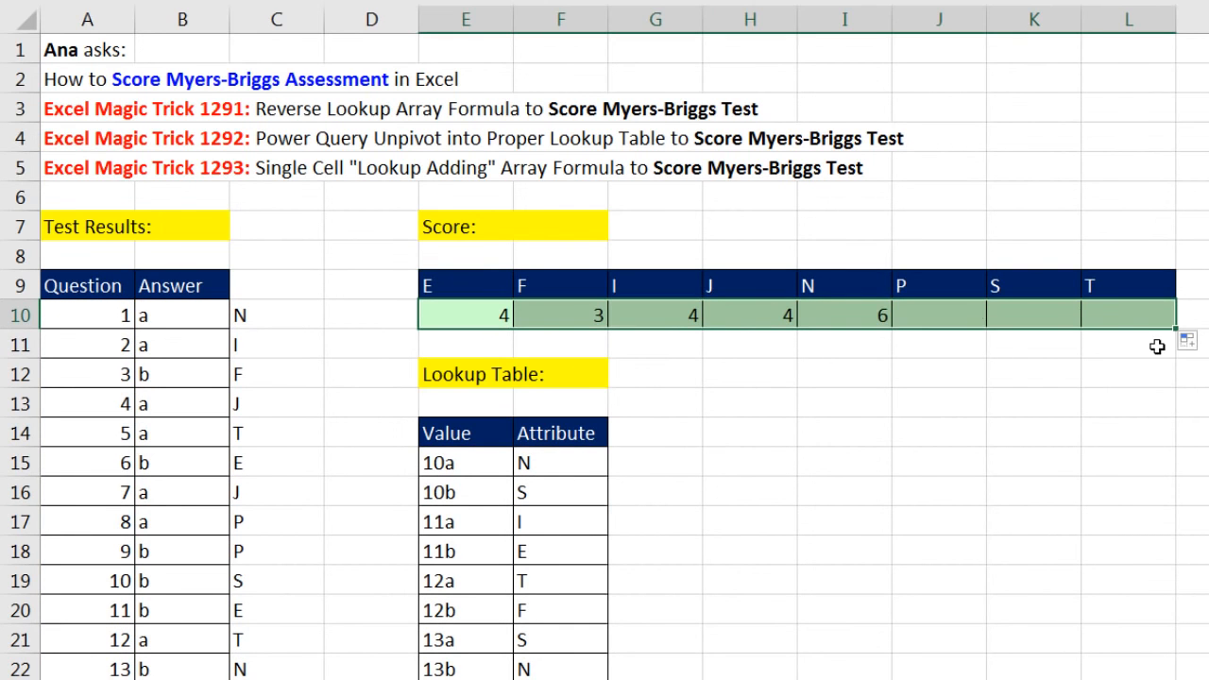
Clear the VLOOKUP helper formulas from column C, from C10 down to C41
left_click(244, 316)
key("ctrl+shift+Down")
key("Delete")
key("ctrl+BackSpace")
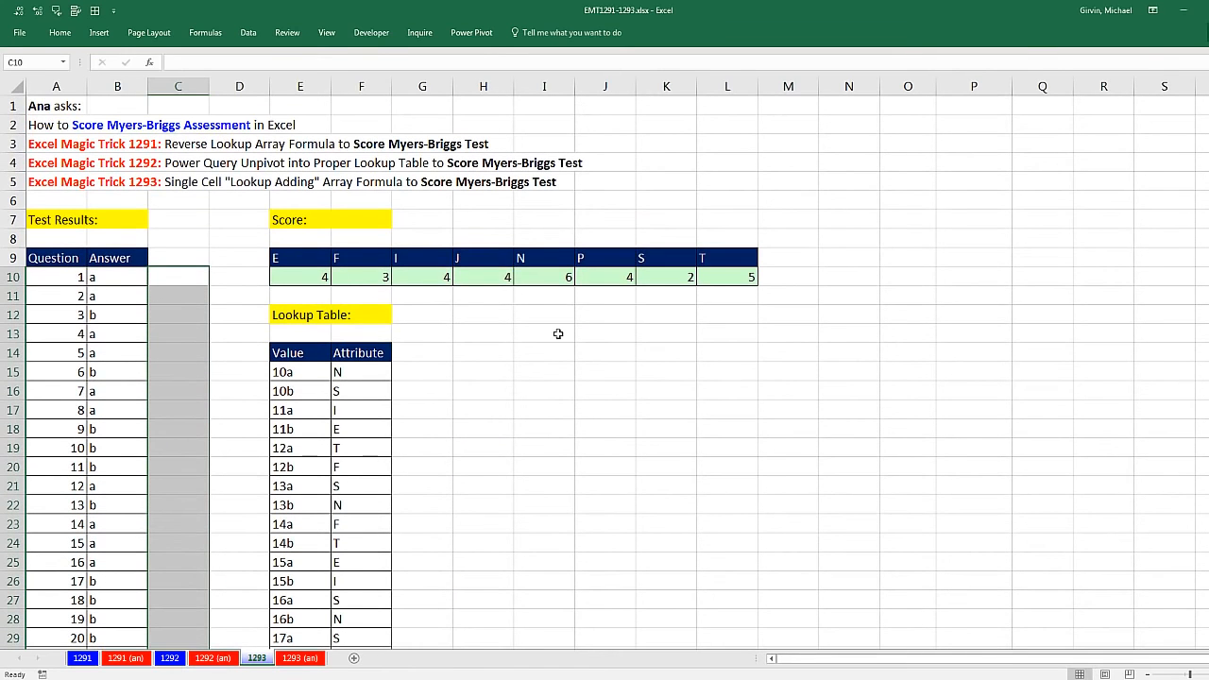
Open the copied SUMPRODUCT formula in L10 to check its cell references
left_click(702, 278)
key("F2")
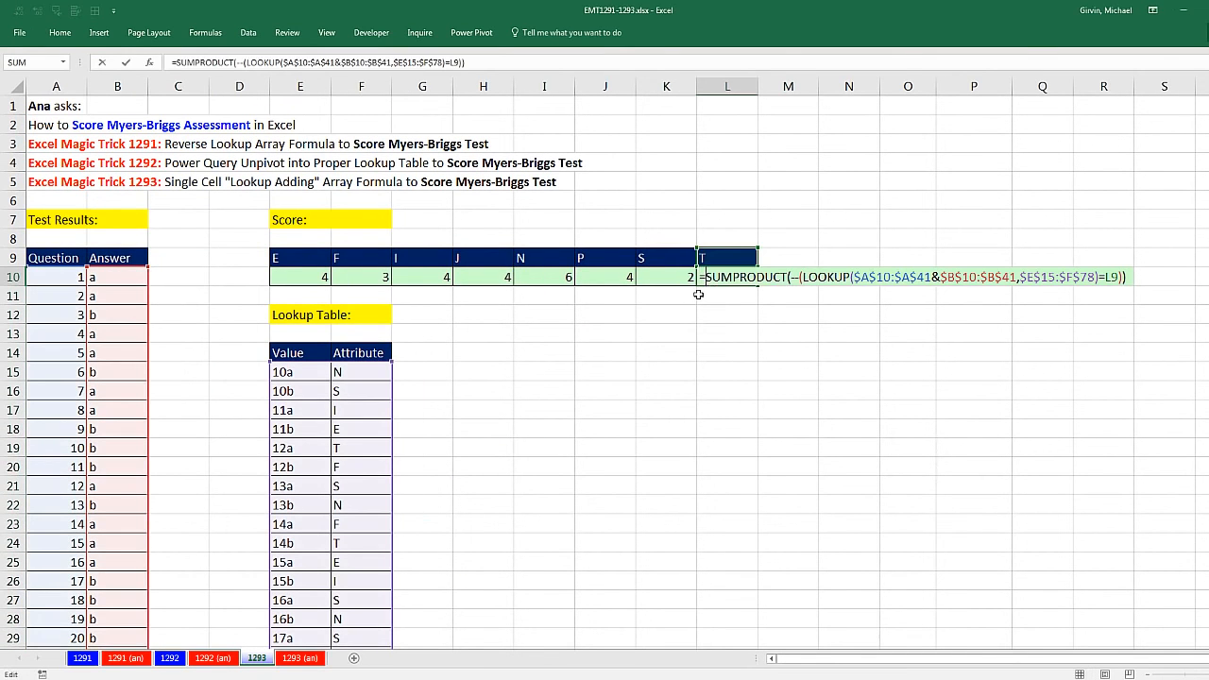